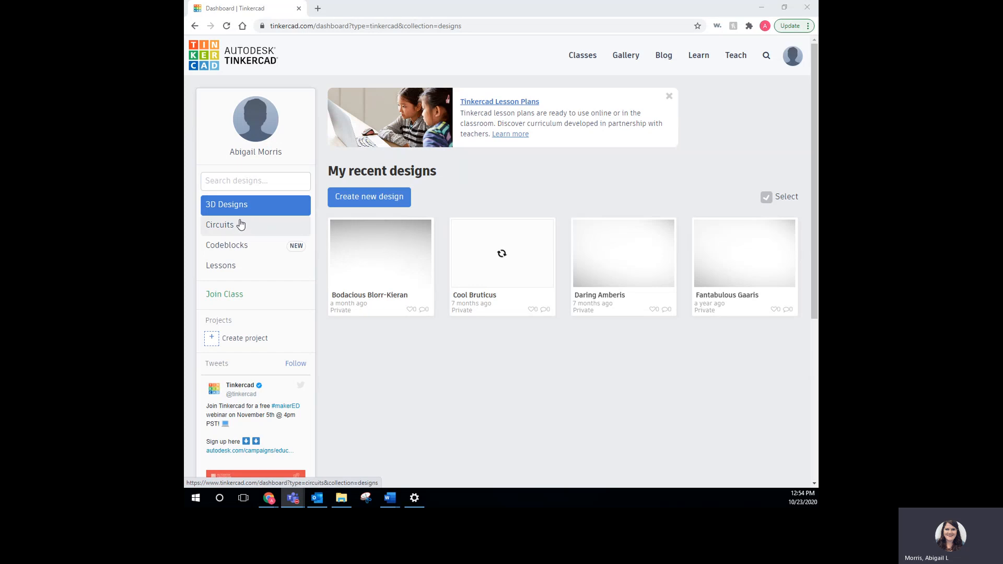
Step: Create a new circuit and place a small breadboard in the middle of the workspace
click(237, 227)
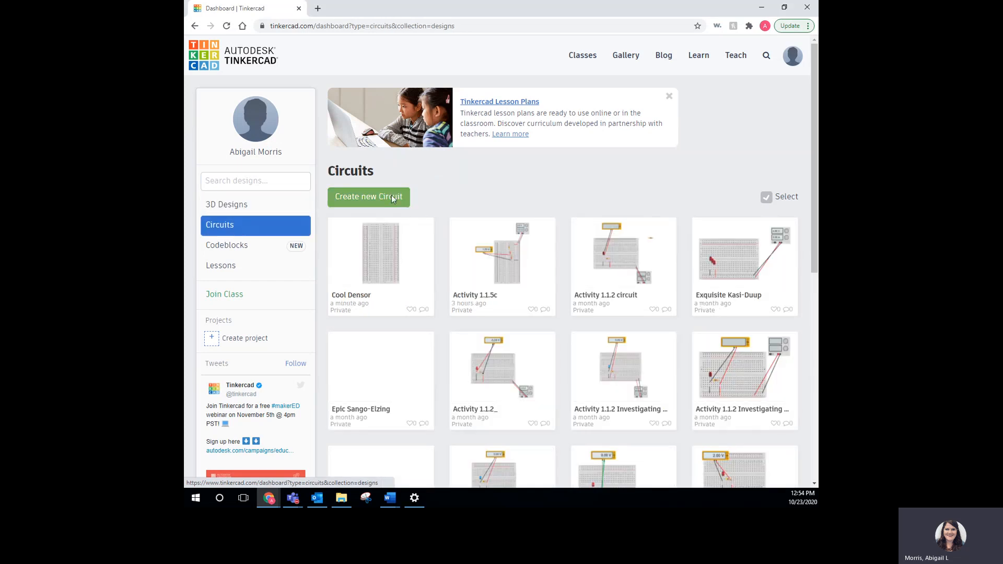
click(393, 195)
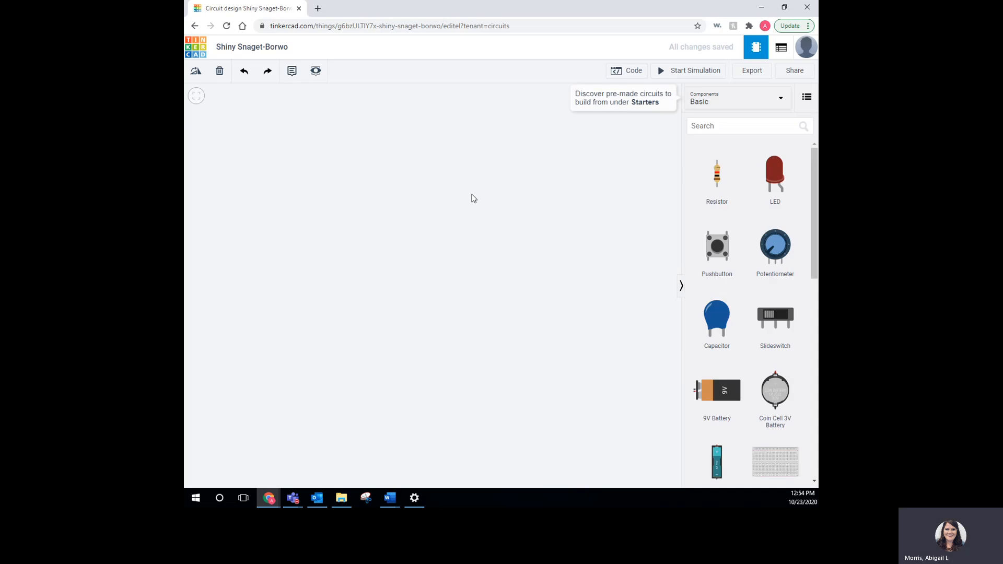
scroll(810, 366, down, 1)
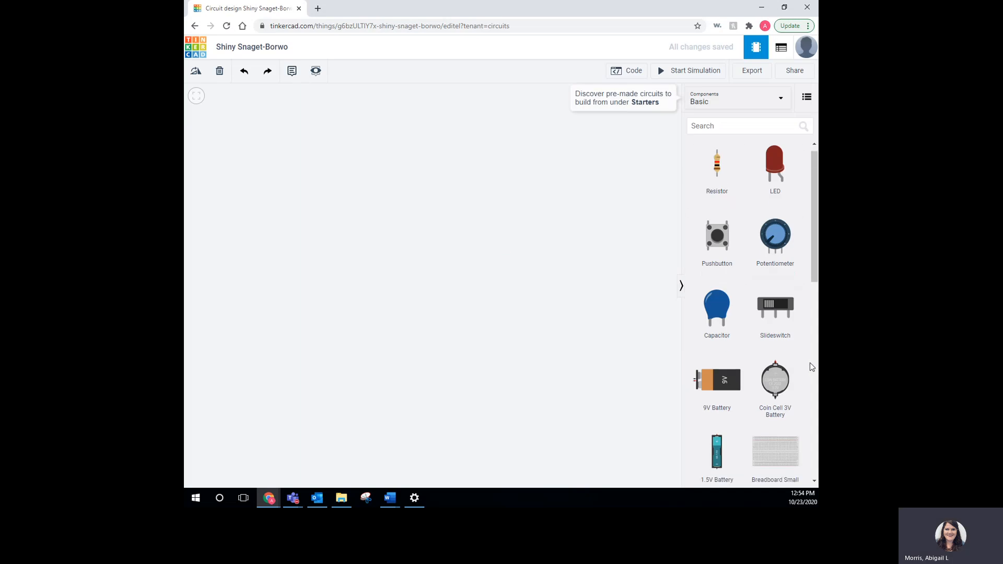
scroll(810, 366, down, 3)
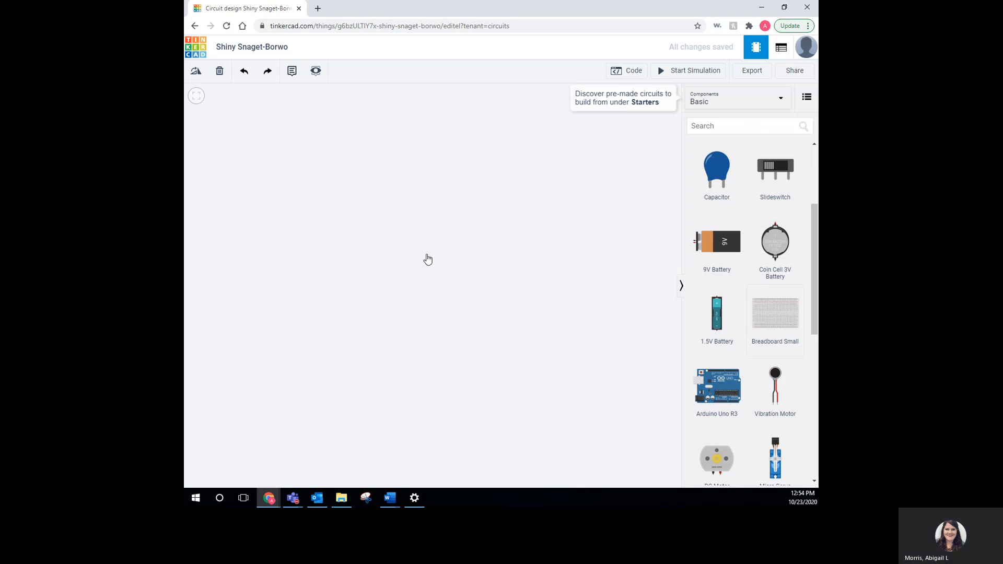
mouse_move(427, 259)
mouse_down()
mouse_move(389, 245)
mouse_move(415, 254)
mouse_up()
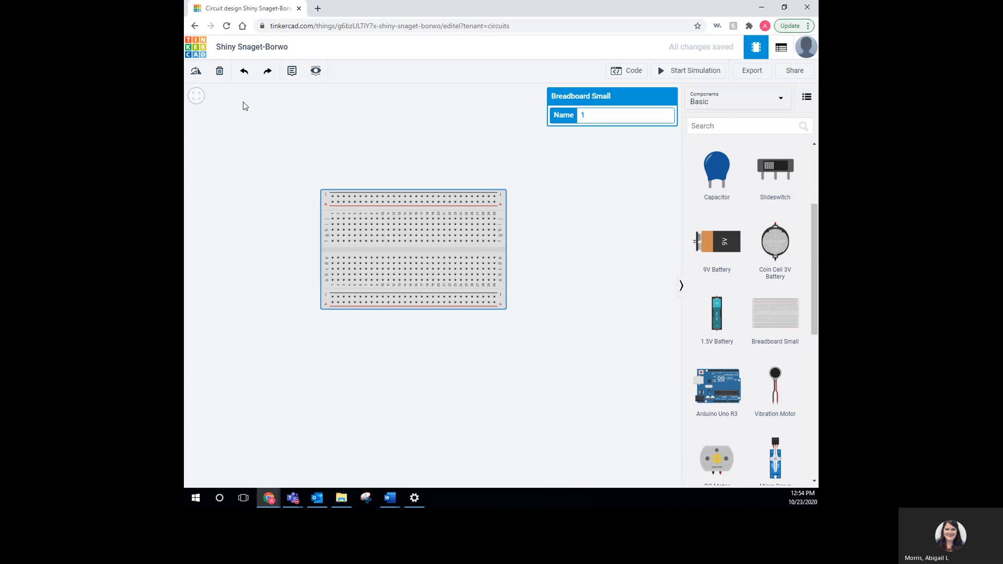
Step: Rotate the breadboard 90 degrees so it stands upright with row 1 at the top
click(197, 71)
click(197, 72)
click(201, 76)
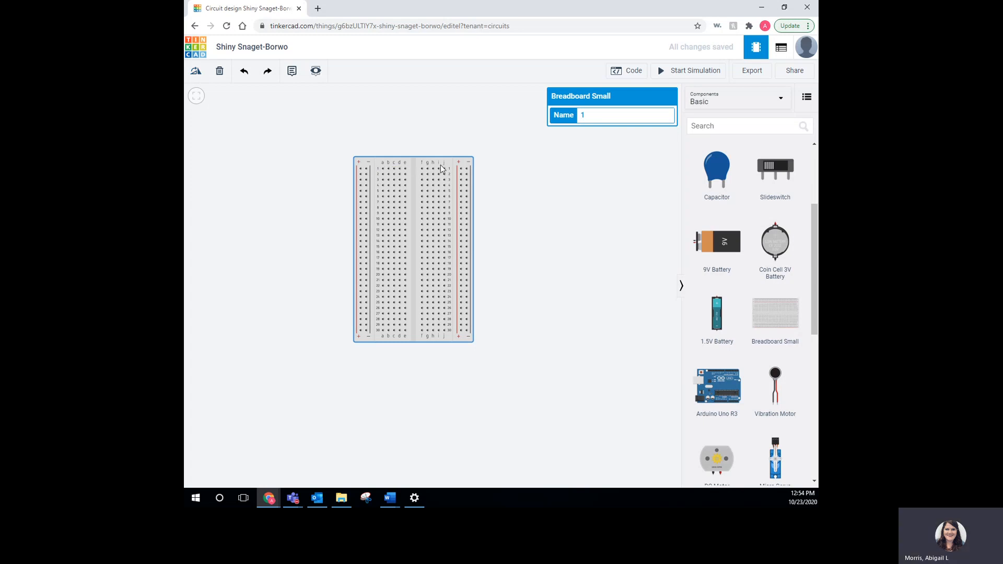
scroll(444, 164, up, 2)
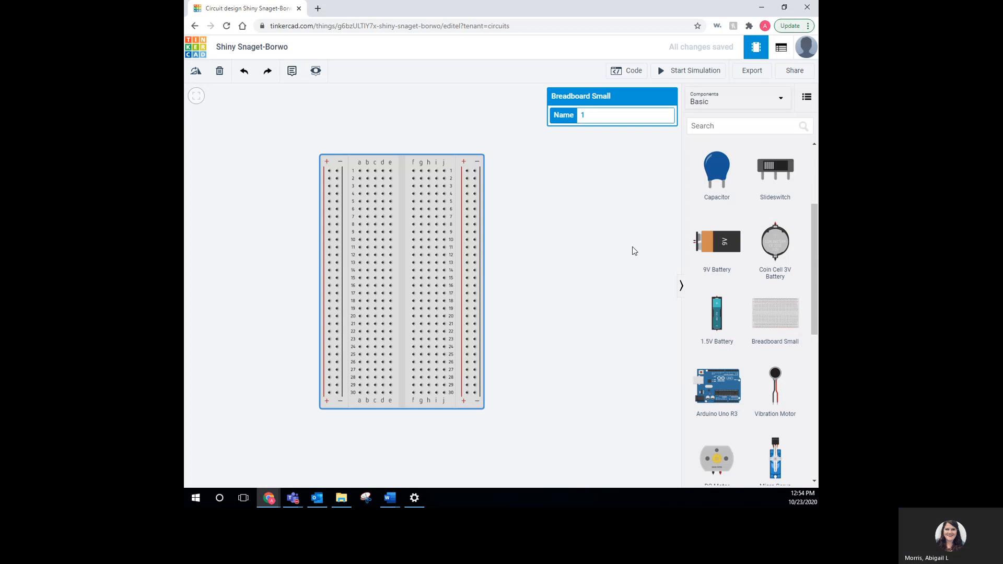
Step: Search the components for "power" and place a Power Supply beside the breadboard's upper end
click(703, 125)
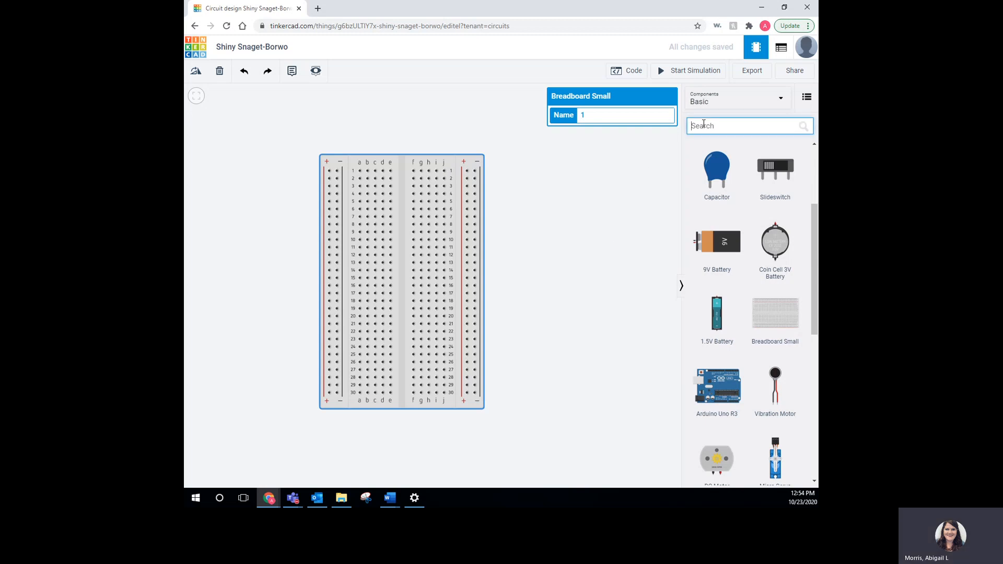
text(power)
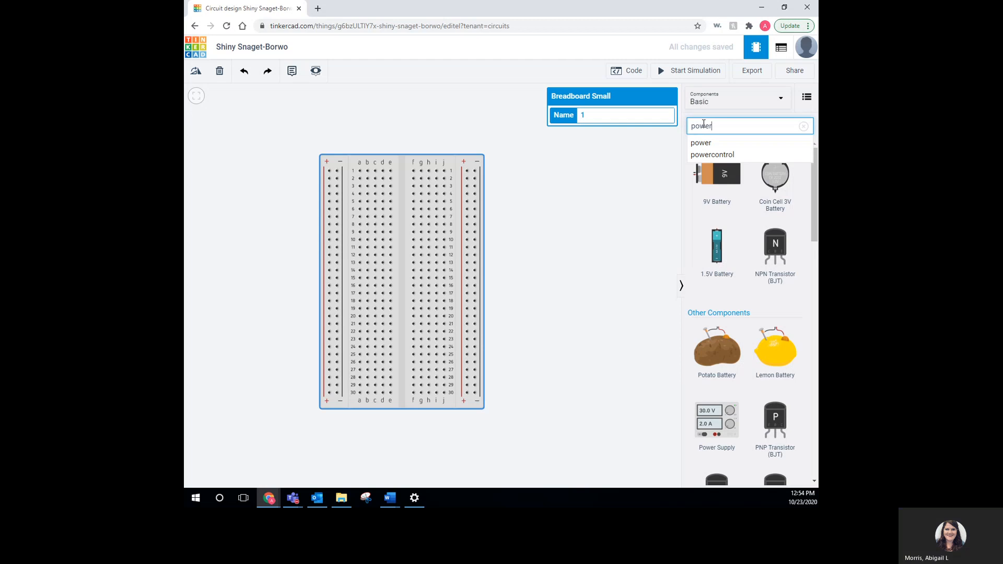
key(Return)
scroll(763, 176, down, 1)
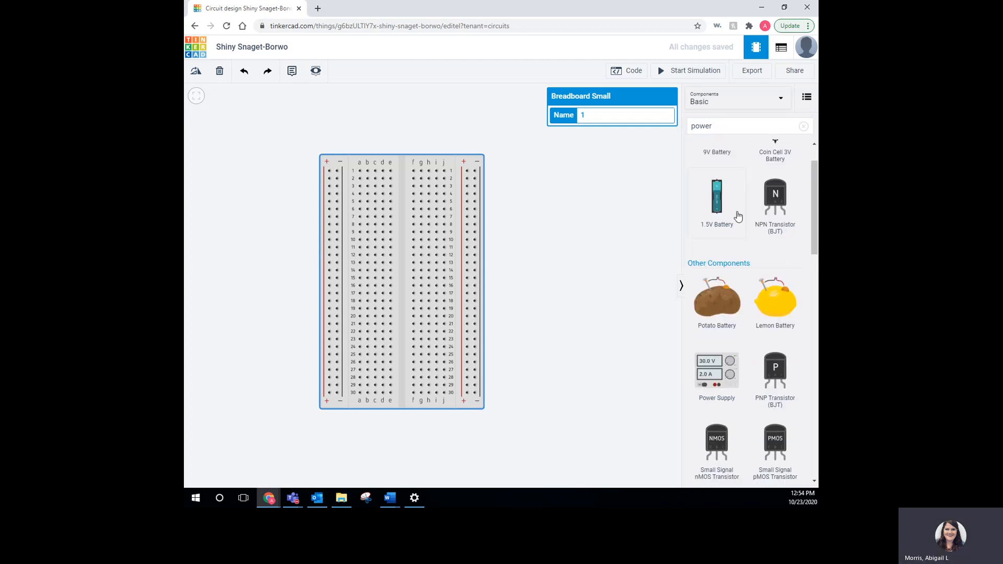
scroll(716, 285, down, 2)
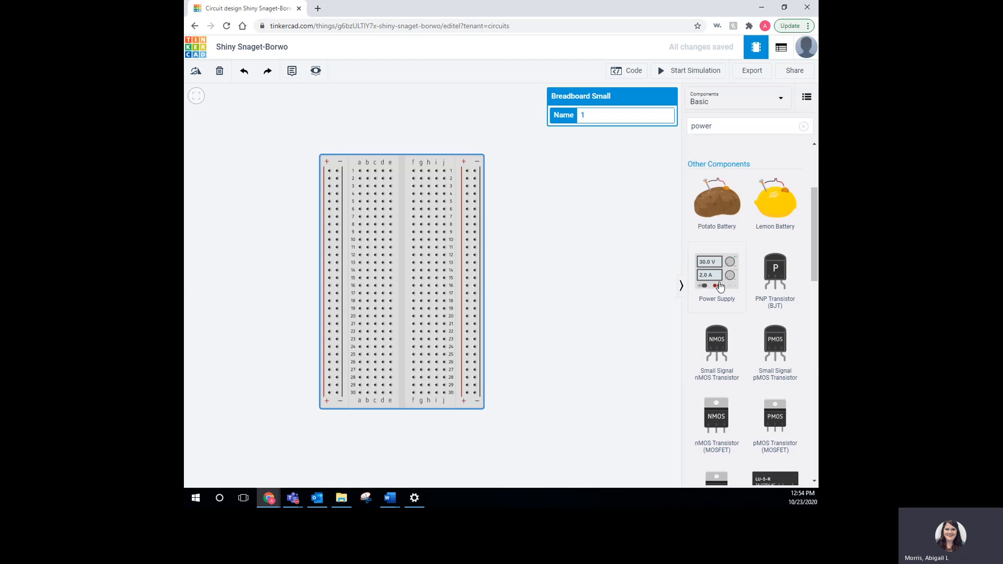
drag(720, 286, 562, 161)
scroll(568, 193, down, 2)
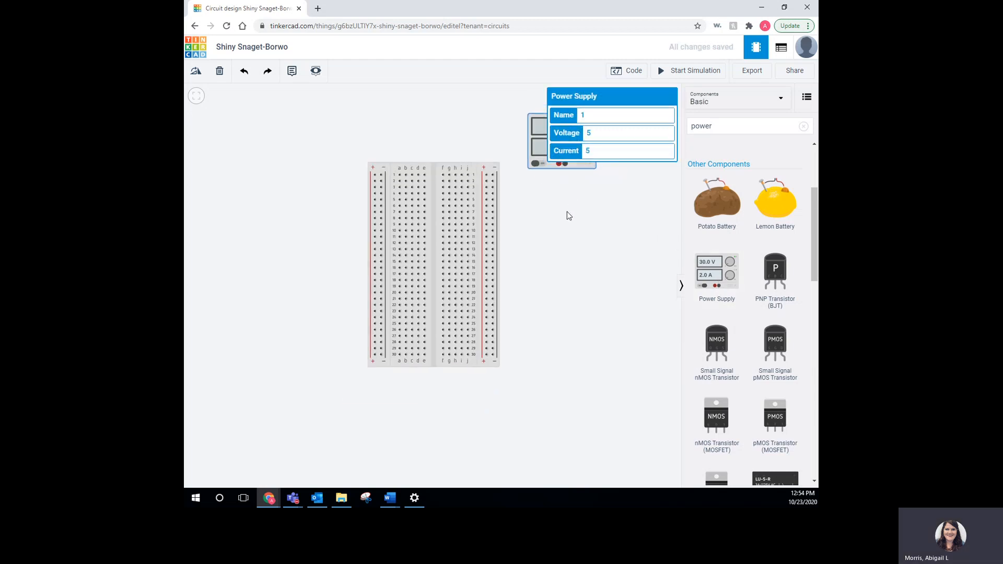
Step: Move the power supply above the breadboard and set its voltage to 9
drag(567, 211, 514, 239)
drag(514, 183, 468, 139)
double_click(585, 133)
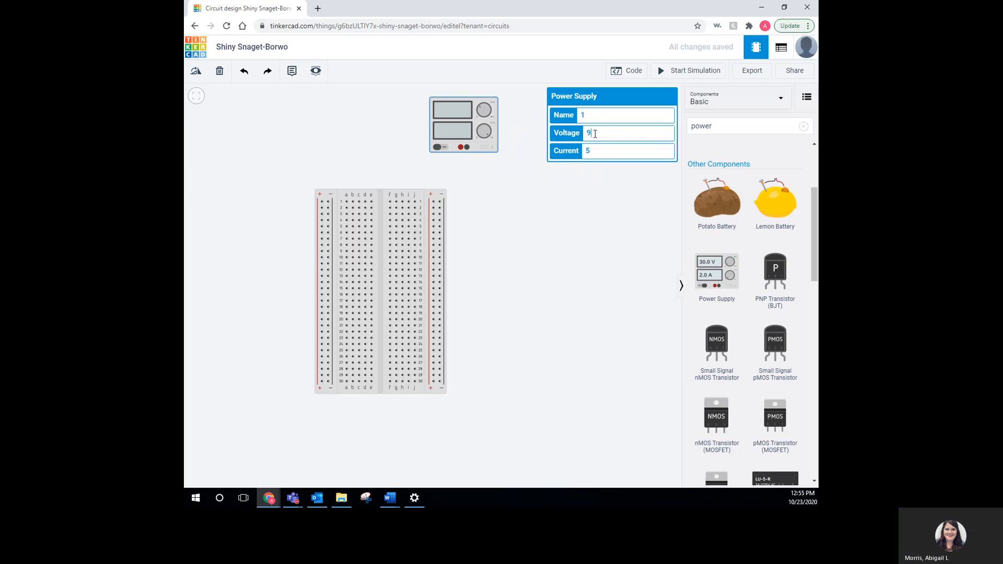
click(525, 195)
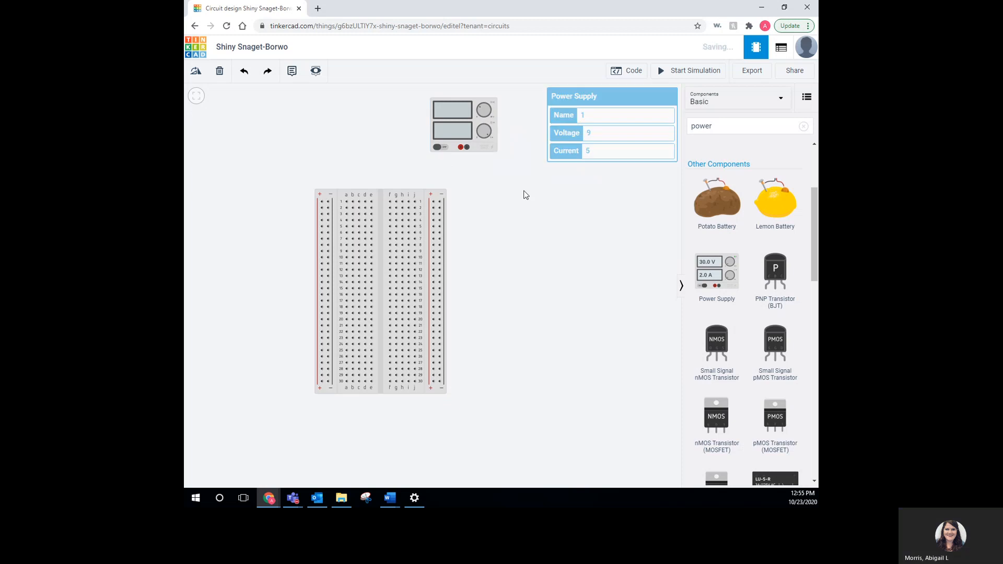
Step: Wire the power supply's positive terminal to row 1 of the positive rail beside column j, and colour the wire red
click(461, 149)
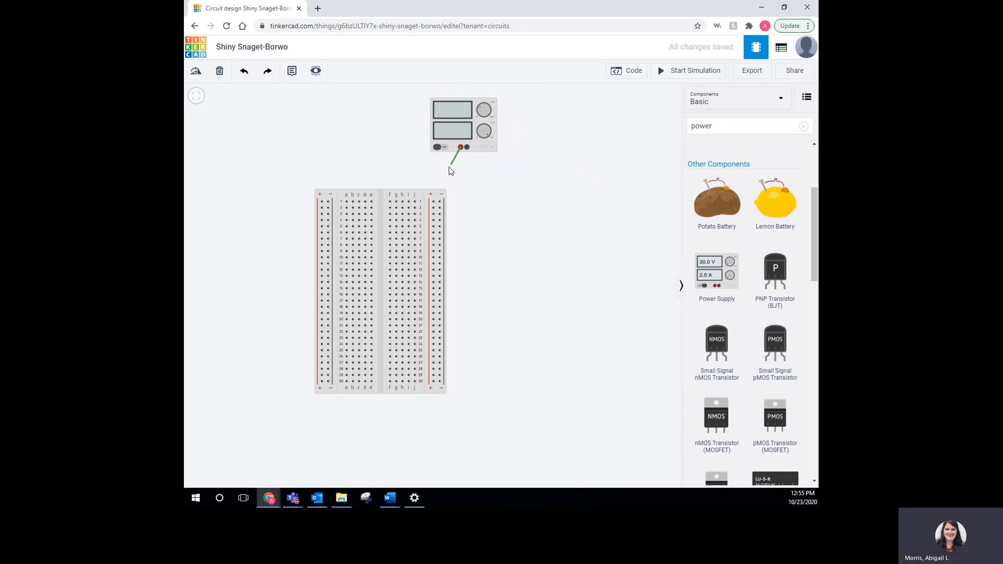
click(433, 201)
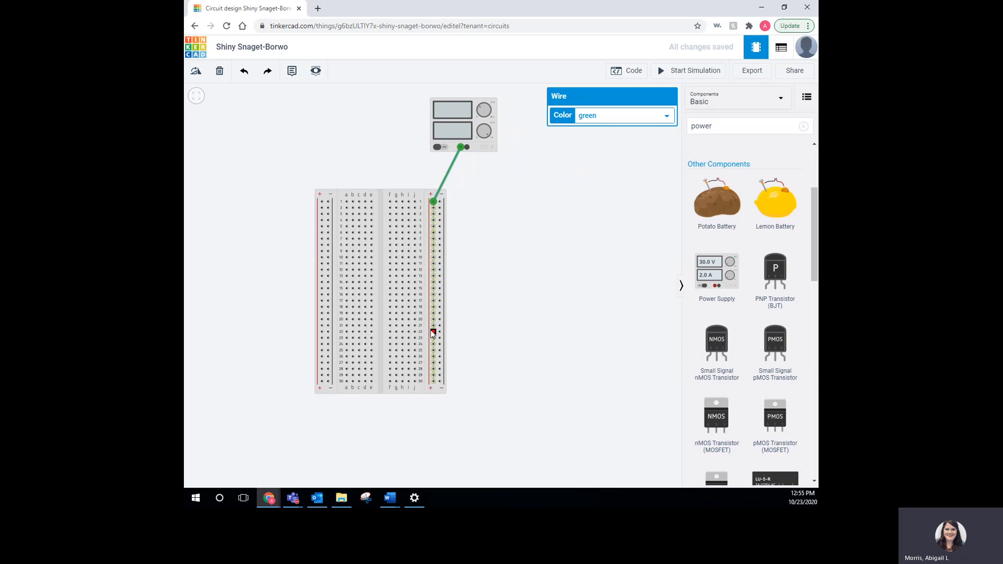
click(632, 117)
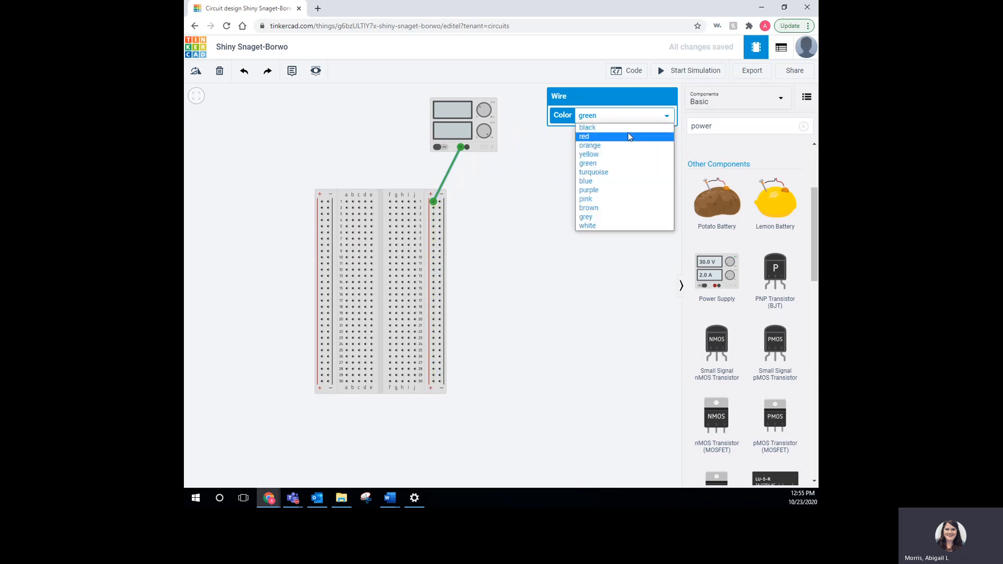
click(630, 137)
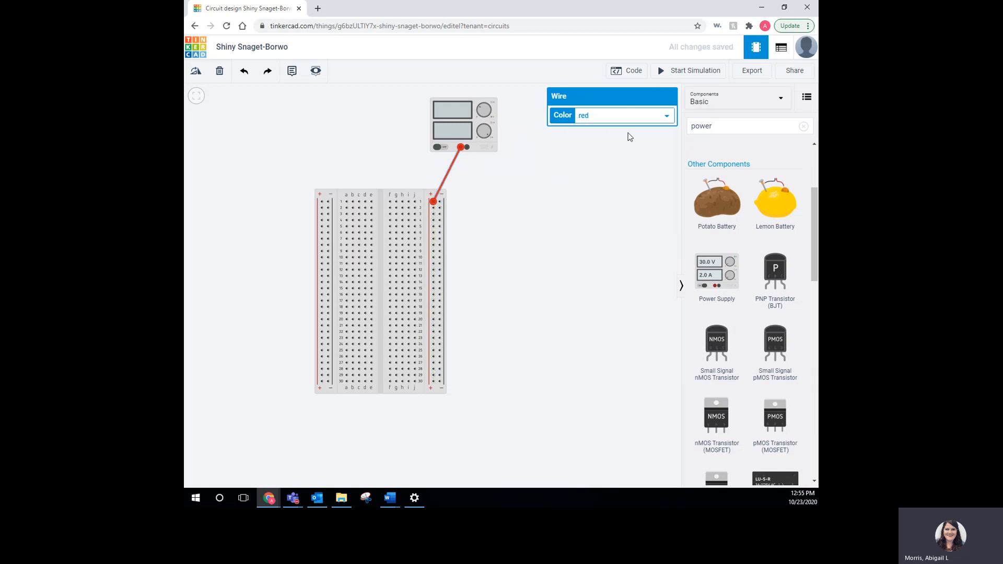
Step: Wire the power supply's negative terminal to row 1 of the negative rail beside column j, and colour the wire black
click(467, 147)
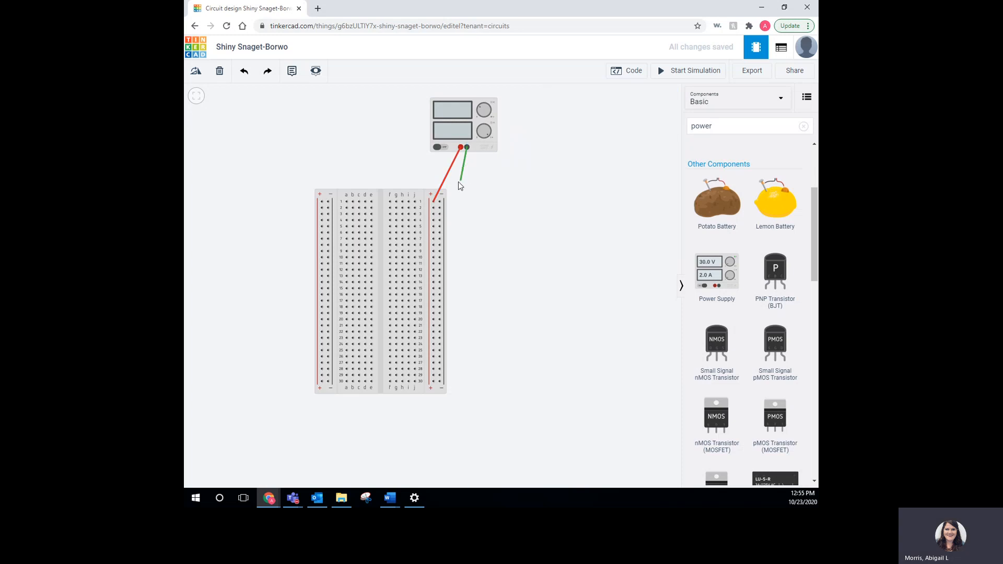
click(440, 201)
click(614, 116)
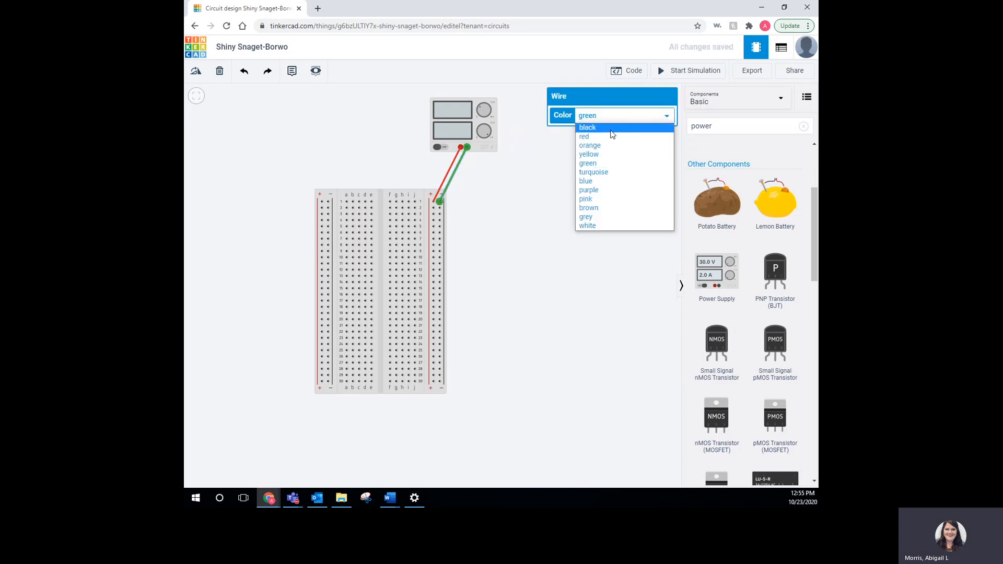
click(614, 128)
Step: Search the components for "resistor" and place a Resistor vertically in breadboard column f, from row 2 to row 6
key(alt+Tab)
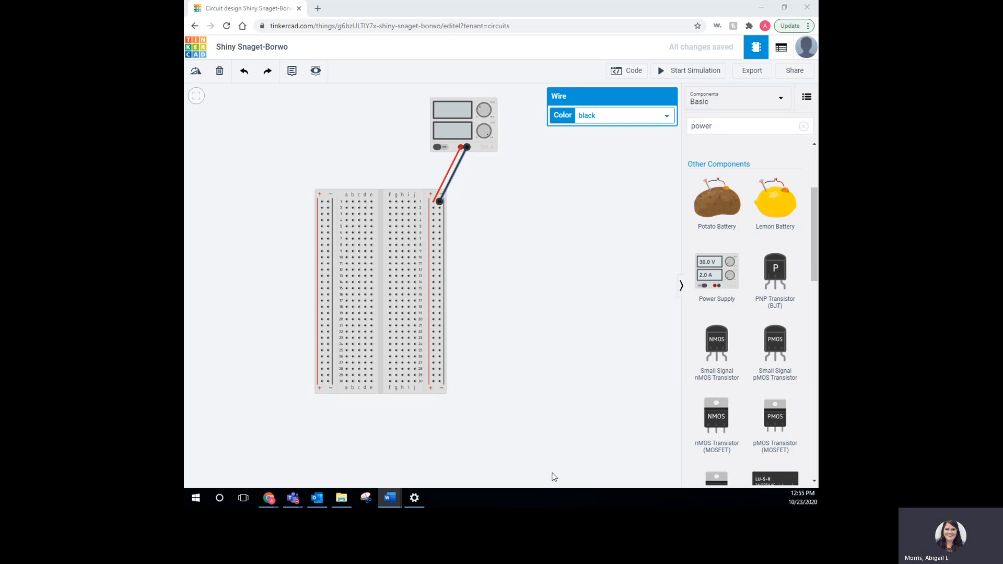
click(723, 125)
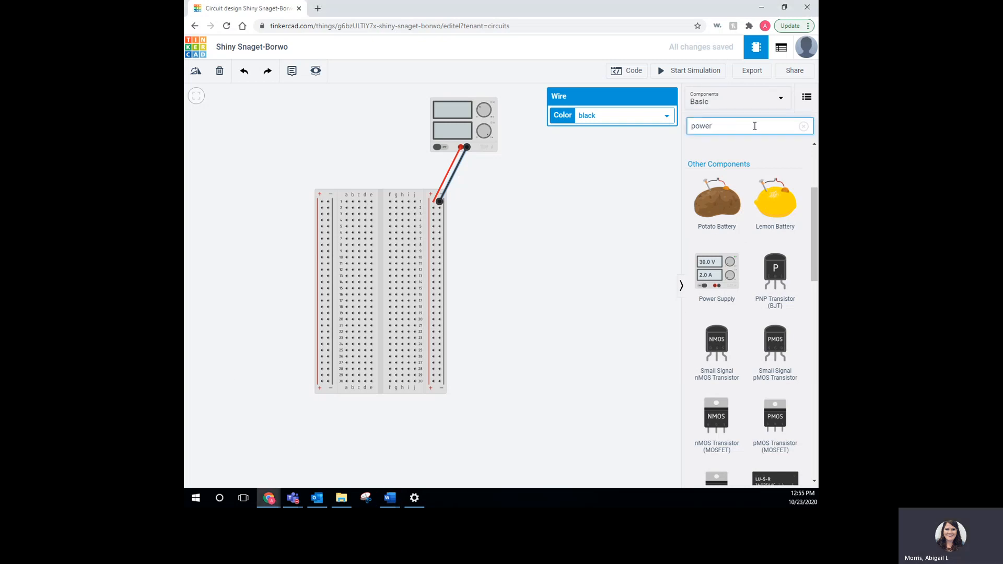
key(BackSpace)
key(BackSpace)
key(BackSpace)
key(BackSpace)
key(BackSpace)
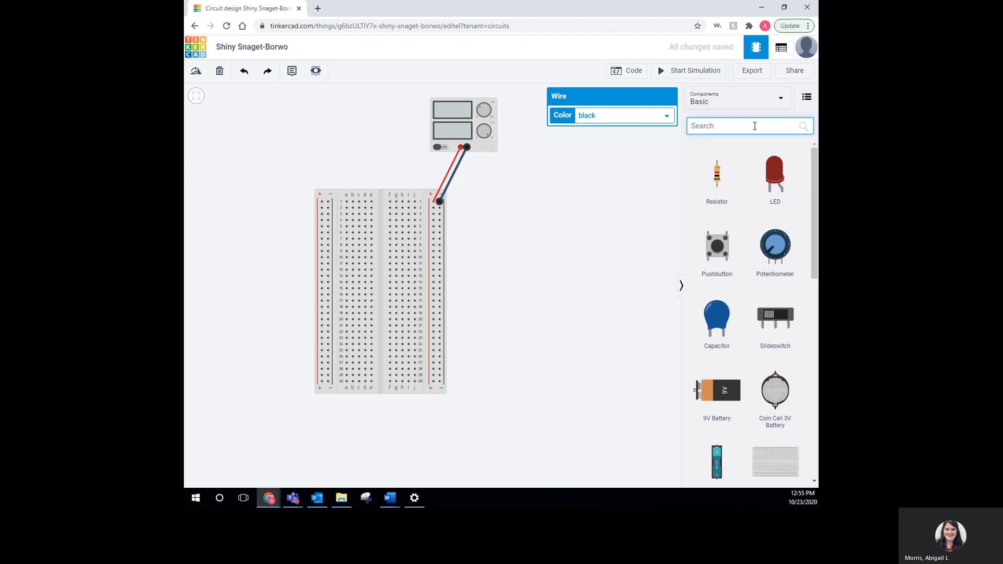
text(resis)
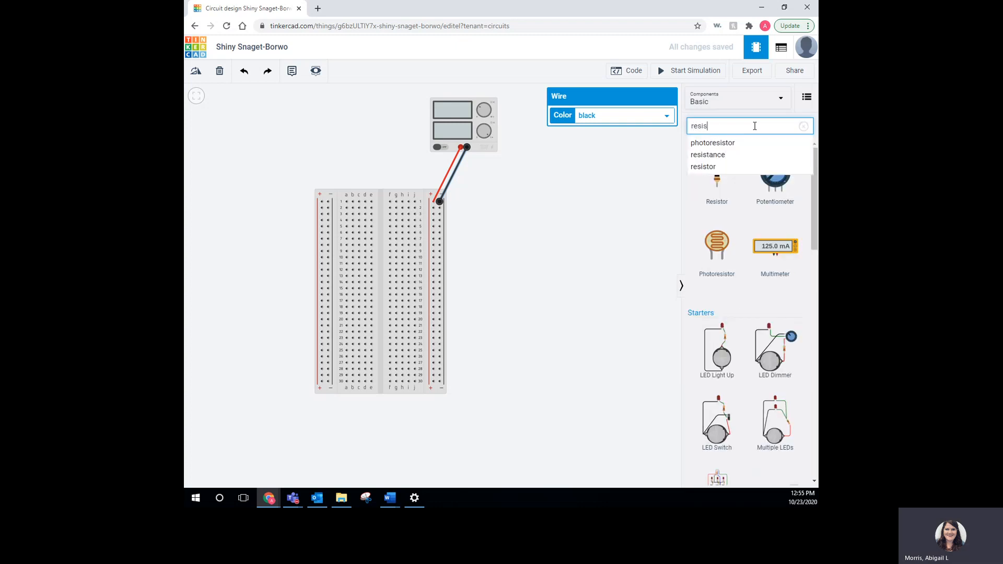
text(tor)
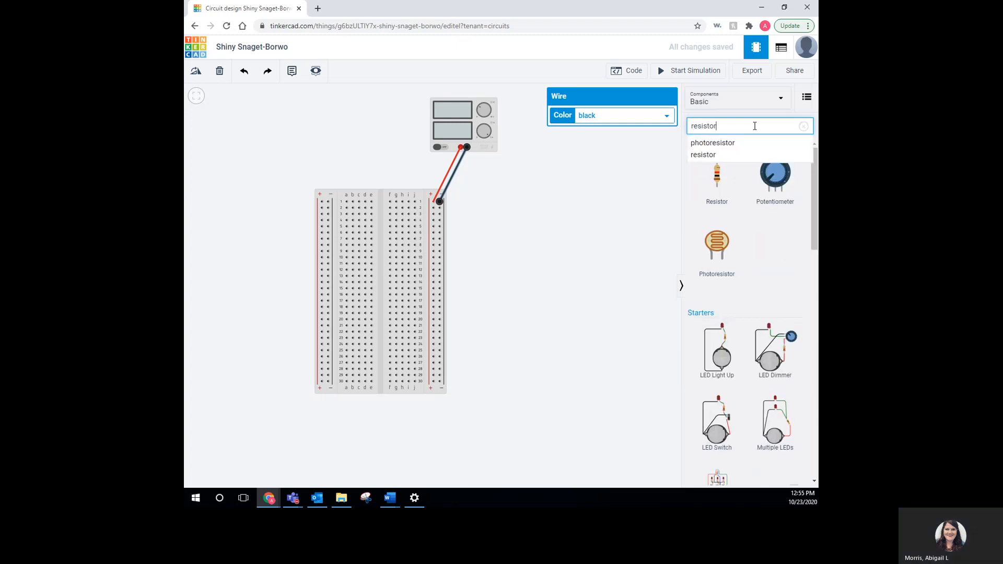
key(Return)
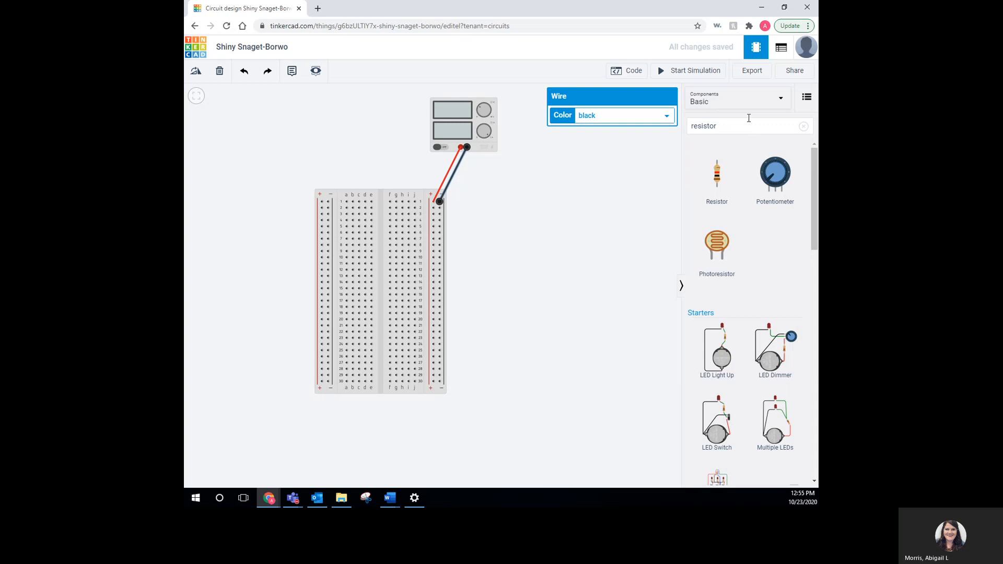
click(715, 178)
drag(690, 178, 391, 225)
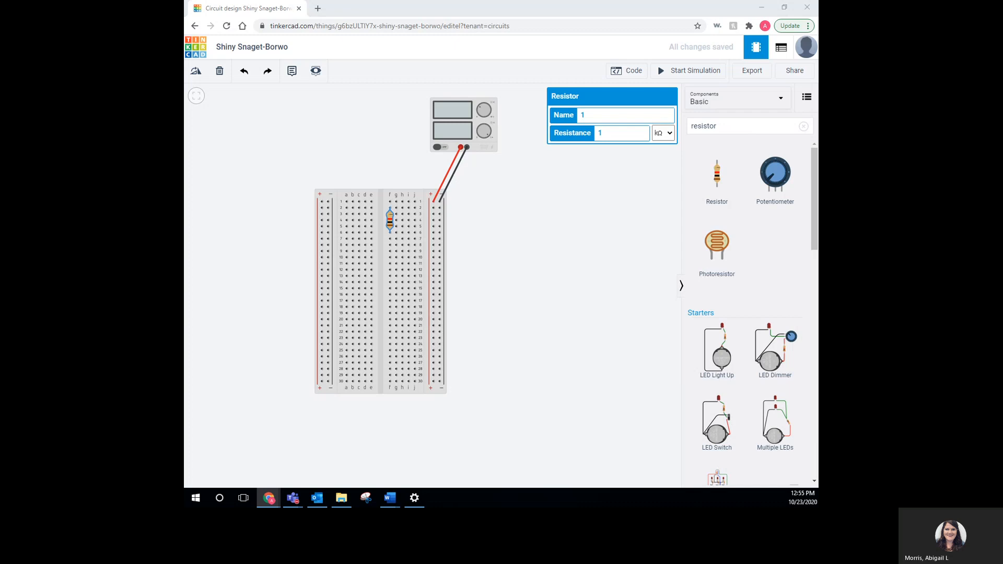
Step: Set the resistance of the resistor in column f to 470 Ω
key(alt+Tab)
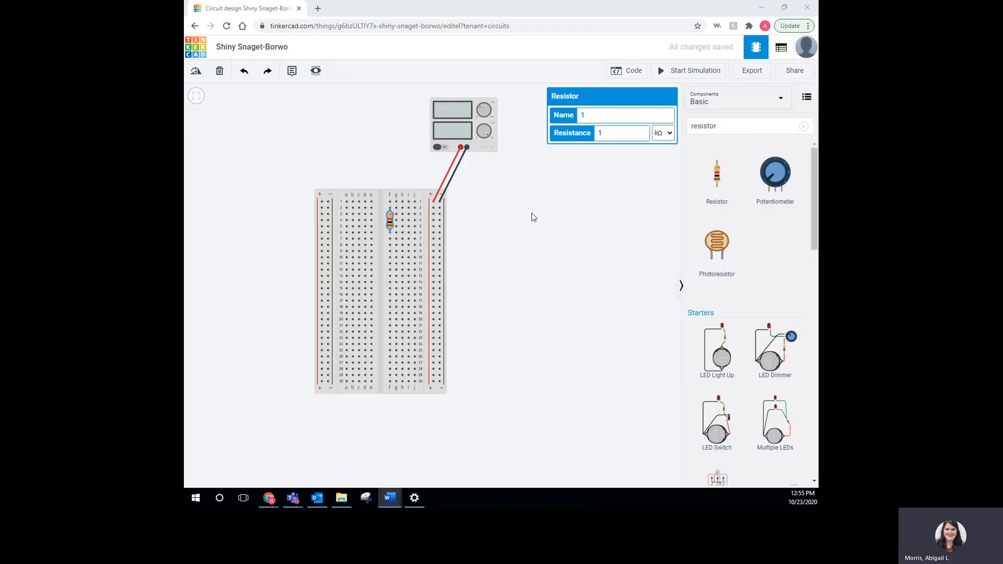
click(614, 132)
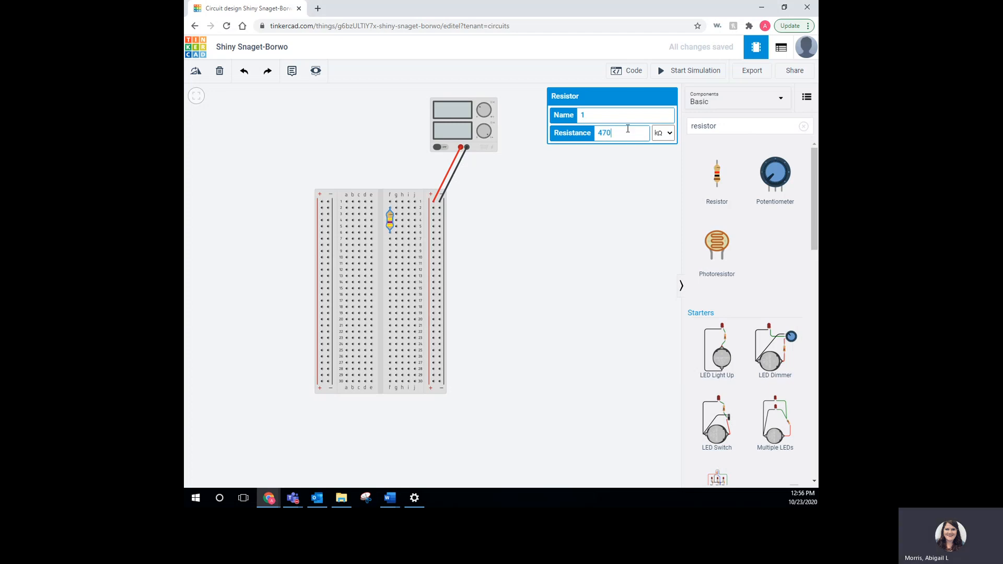
click(668, 135)
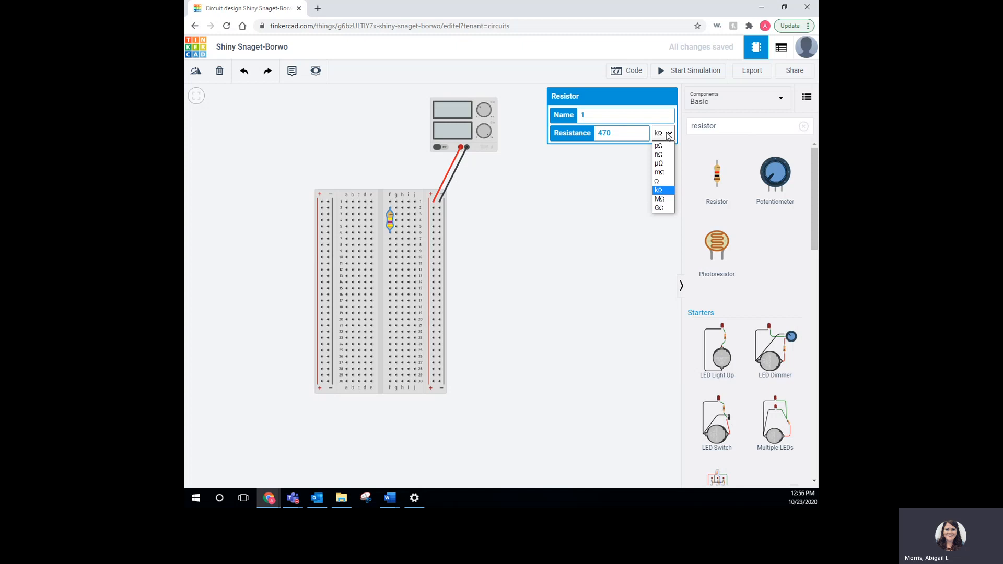
click(672, 183)
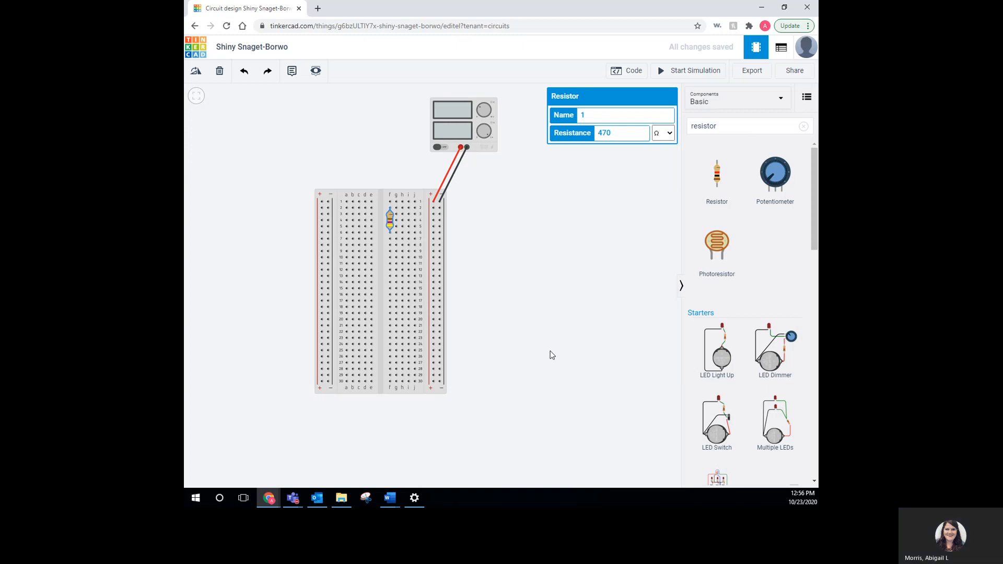
Step: Place a second resistor vertically in column g, from row 6 to row 10, and set its resistance to 1.2 kΩ
click(717, 189)
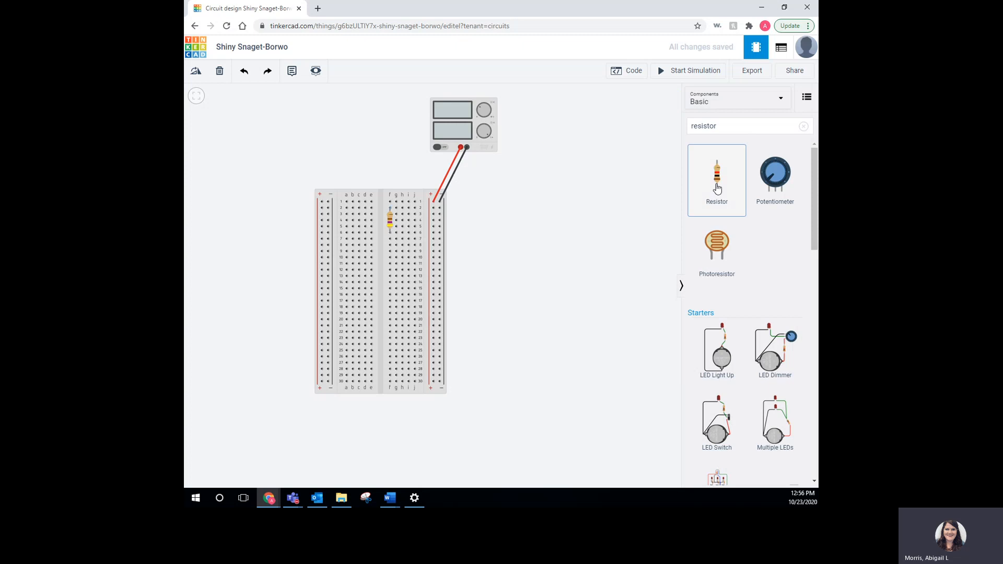
drag(717, 189, 397, 249)
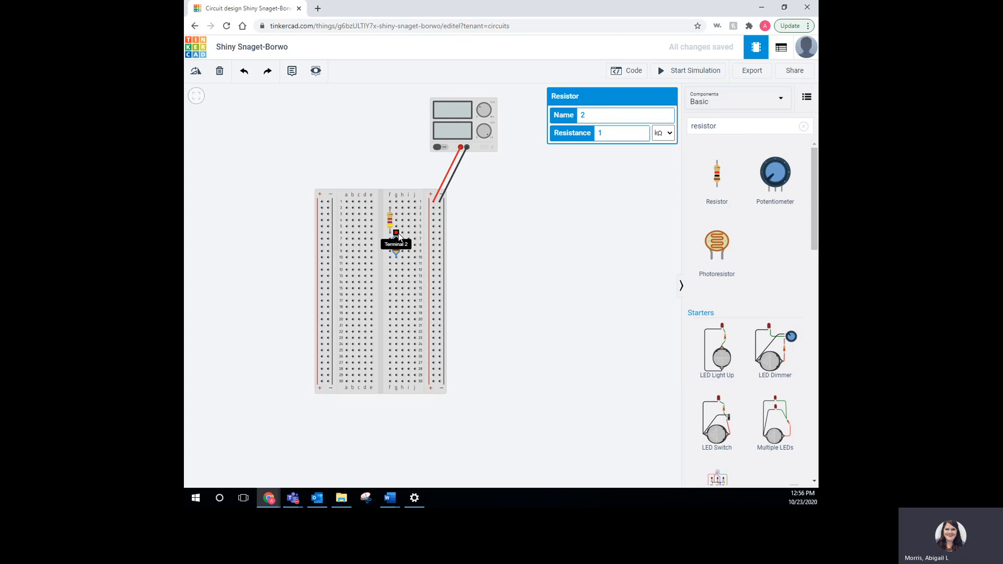
scroll(398, 233, up, 2)
scroll(398, 240, up, 2)
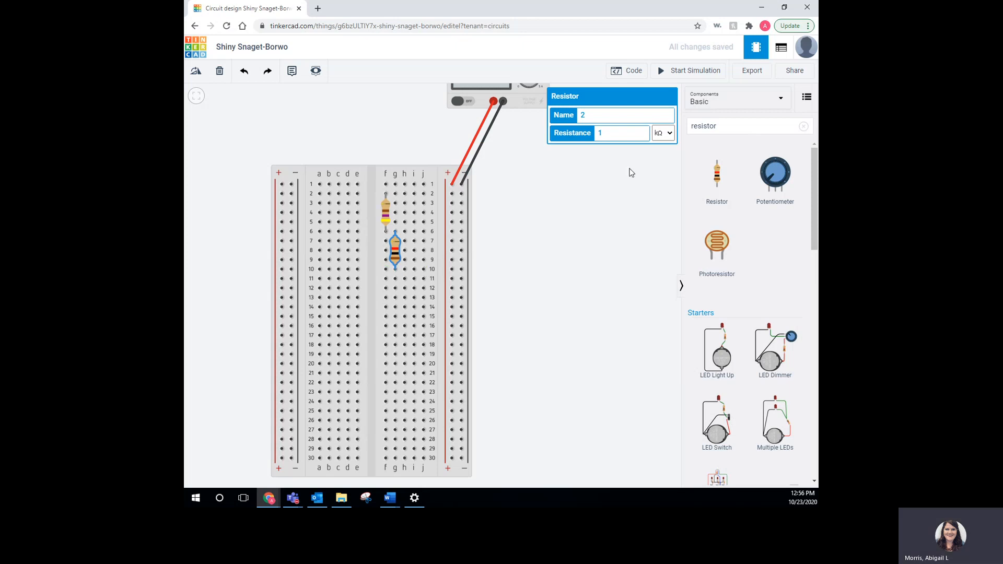
drag(619, 133, 576, 135)
text(1.2)
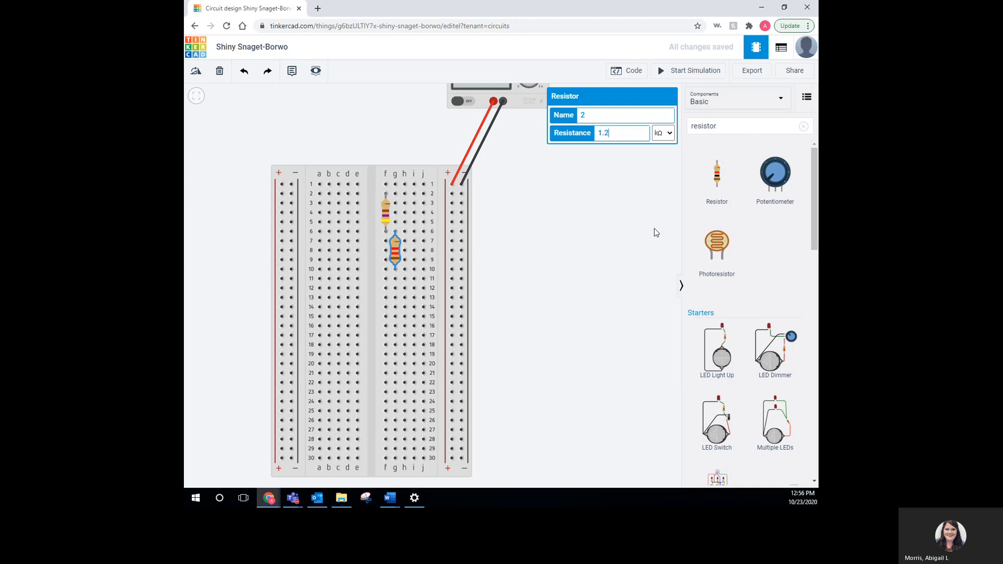
Step: Place a third resistor vertically in column h, from row 10 to row 14, and set its resistance to 270 Ω
drag(717, 177, 405, 290)
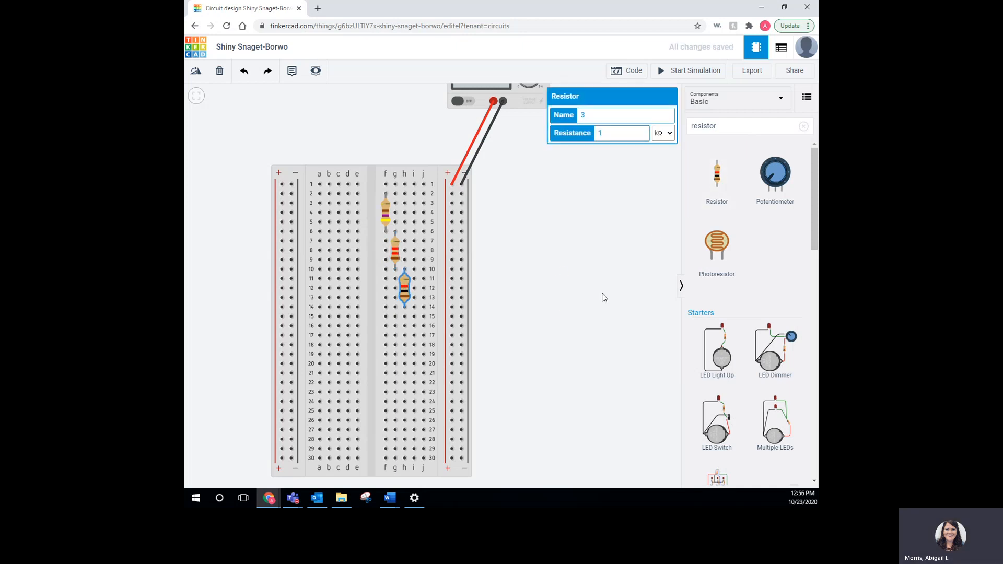
drag(621, 135, 590, 140)
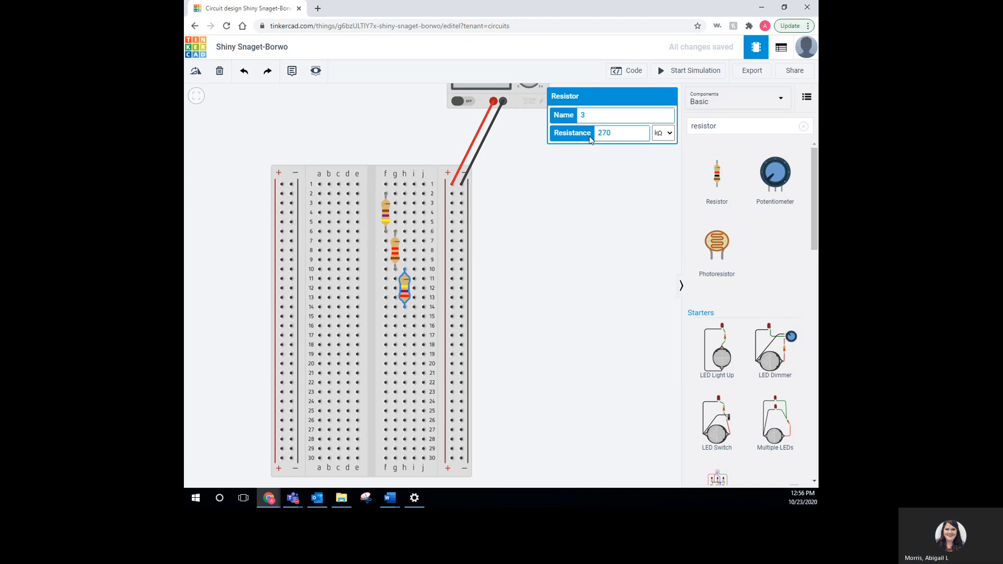
click(663, 132)
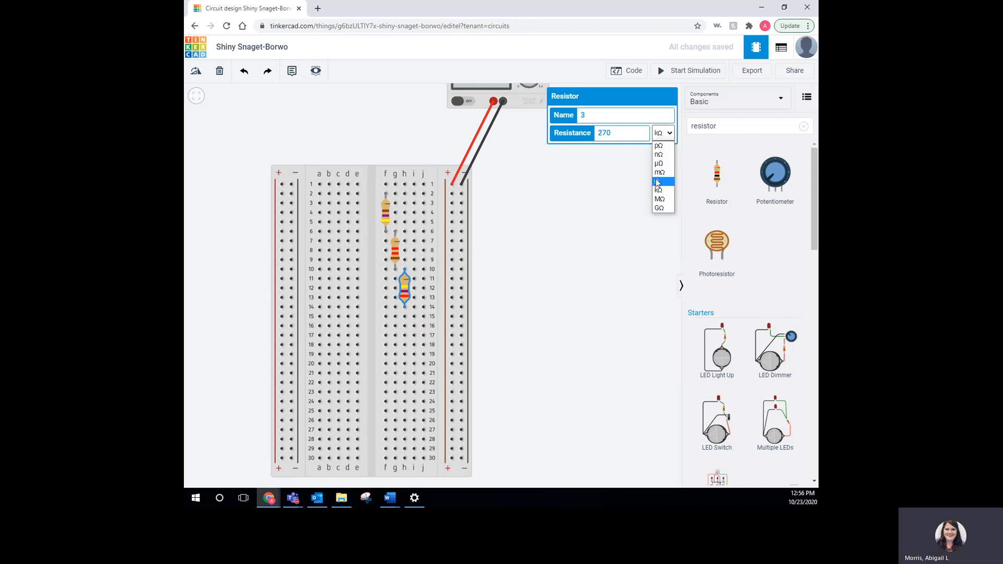
click(656, 179)
click(537, 237)
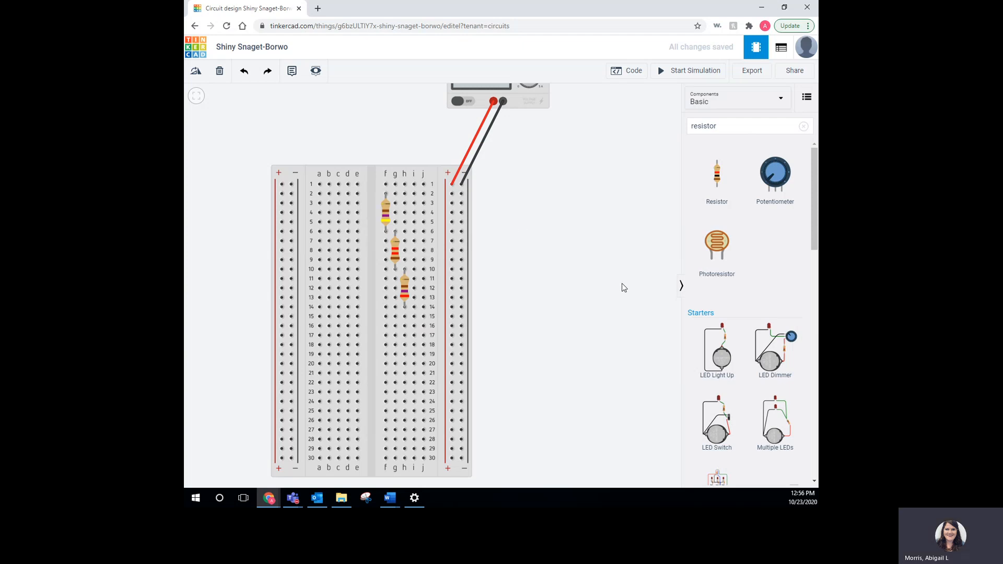
Step: Wire the positive rail to column j in row 2, and wire column j to the negative rail in row 14, coloured black
click(452, 195)
click(423, 194)
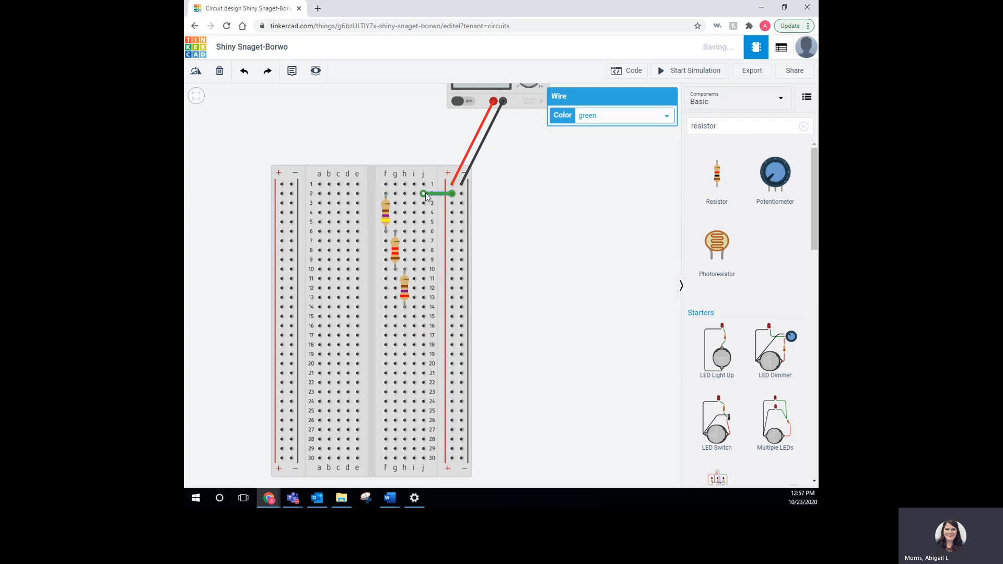
click(423, 307)
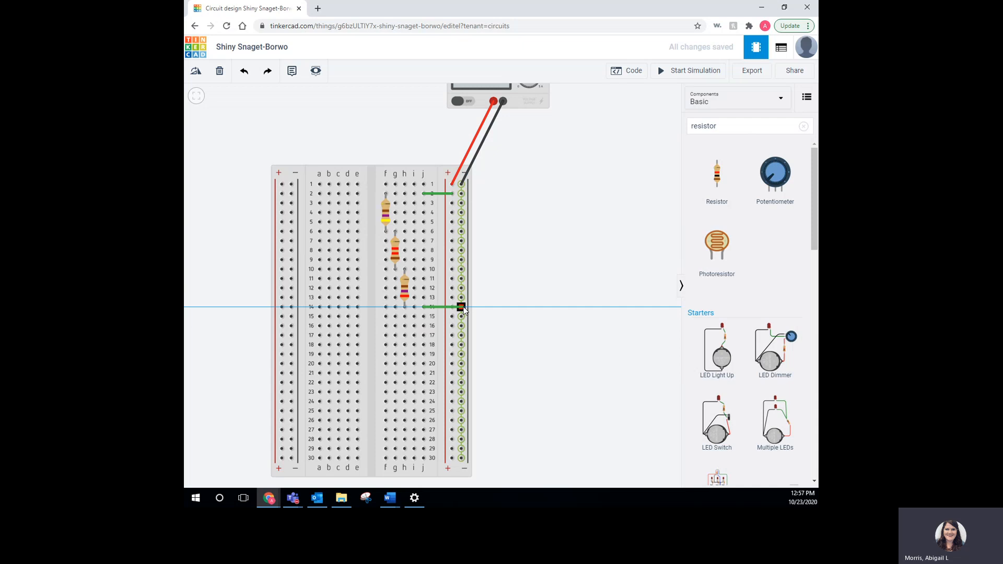
click(462, 307)
click(614, 122)
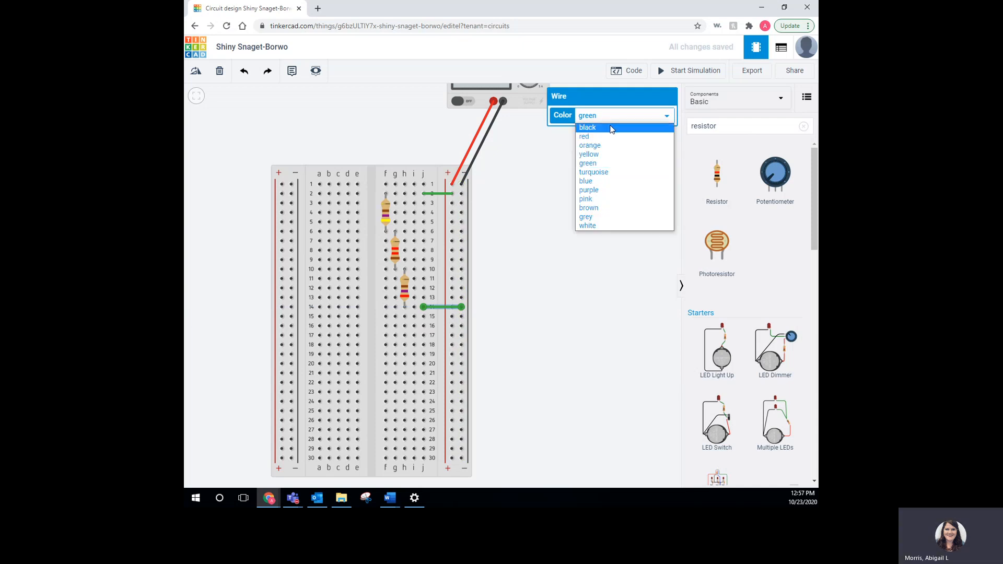
click(611, 128)
Step: Colour the row 2 wire between the positive rail and column j red
click(444, 195)
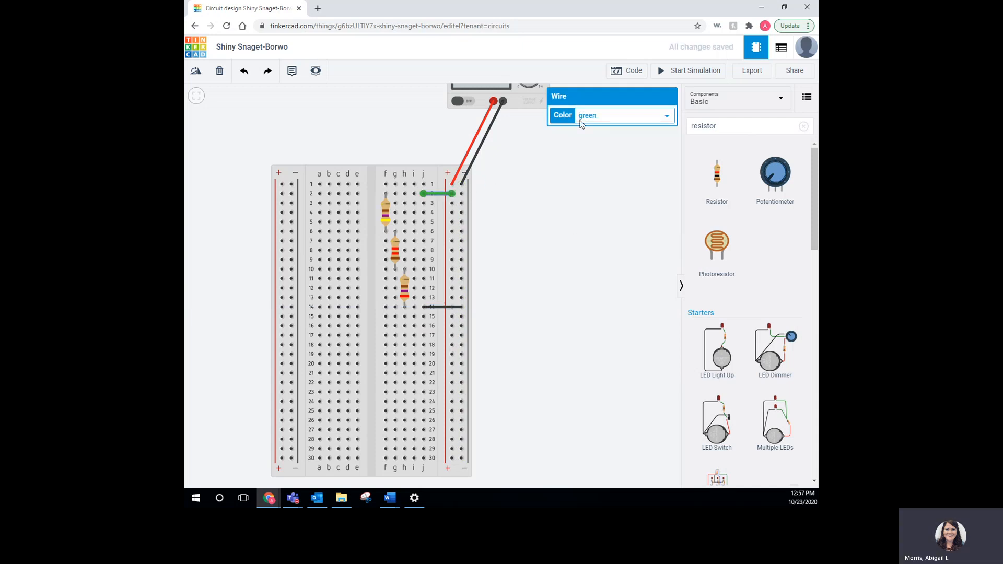
click(587, 117)
click(594, 136)
click(559, 246)
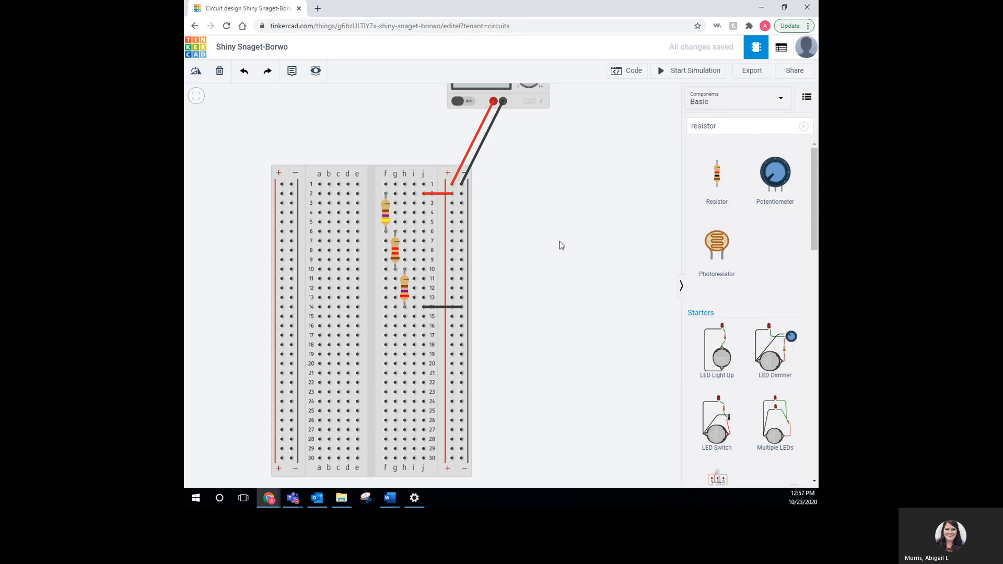
Step: Clear the component search and place a Multimeter above the breadboard, beside the power supply
drag(559, 241, 552, 264)
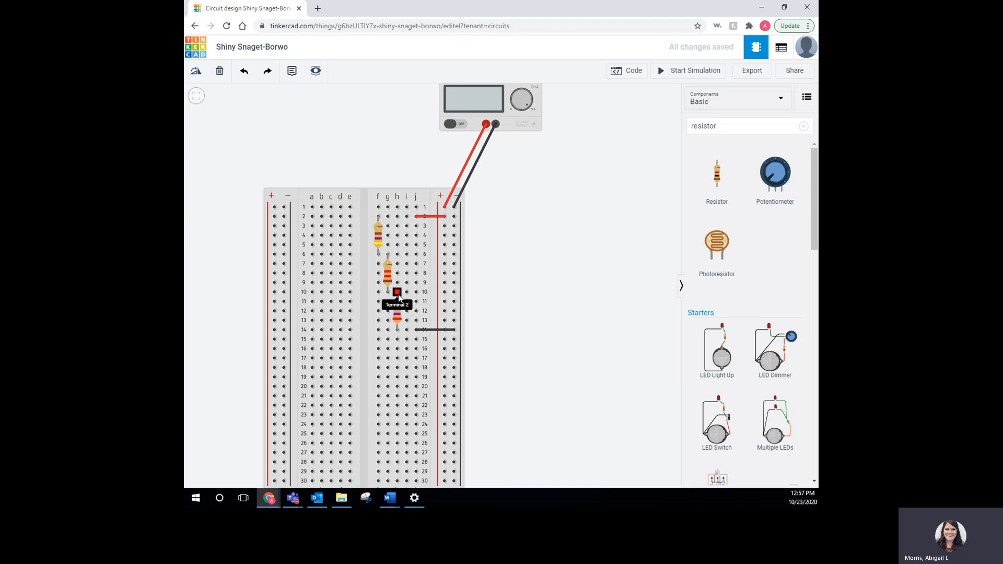
drag(398, 297, 408, 331)
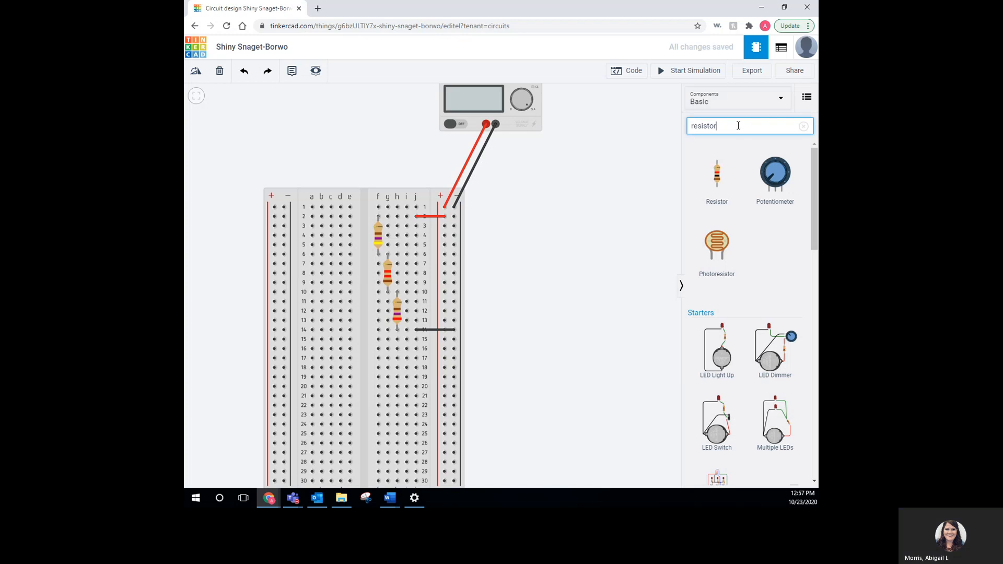
click(804, 126)
scroll(769, 290, down, 10)
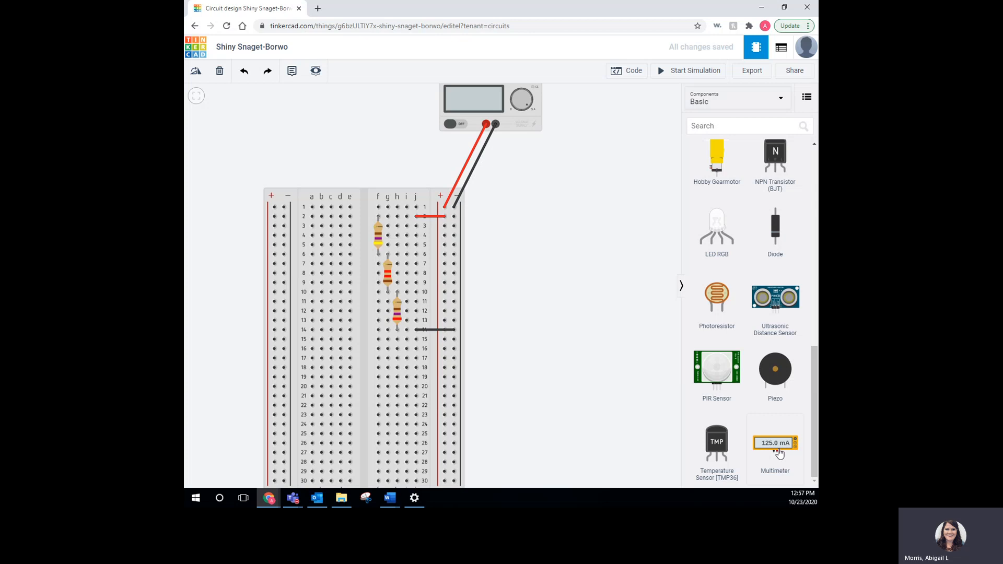
drag(779, 453, 346, 136)
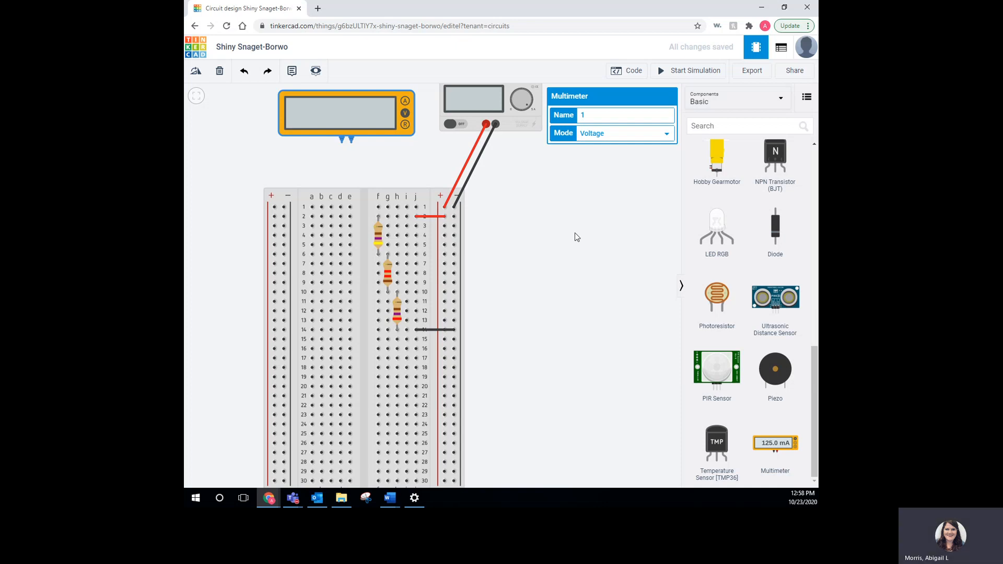
Step: Move the column j end of the red row 2 wire to the multimeter's positive terminal
click(416, 216)
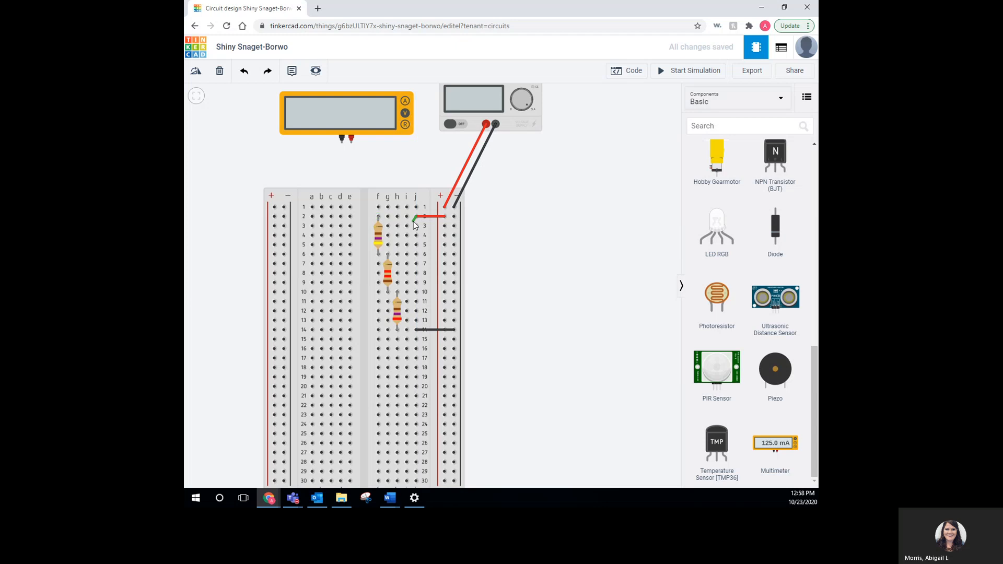
click(219, 71)
click(417, 217)
drag(417, 218, 351, 141)
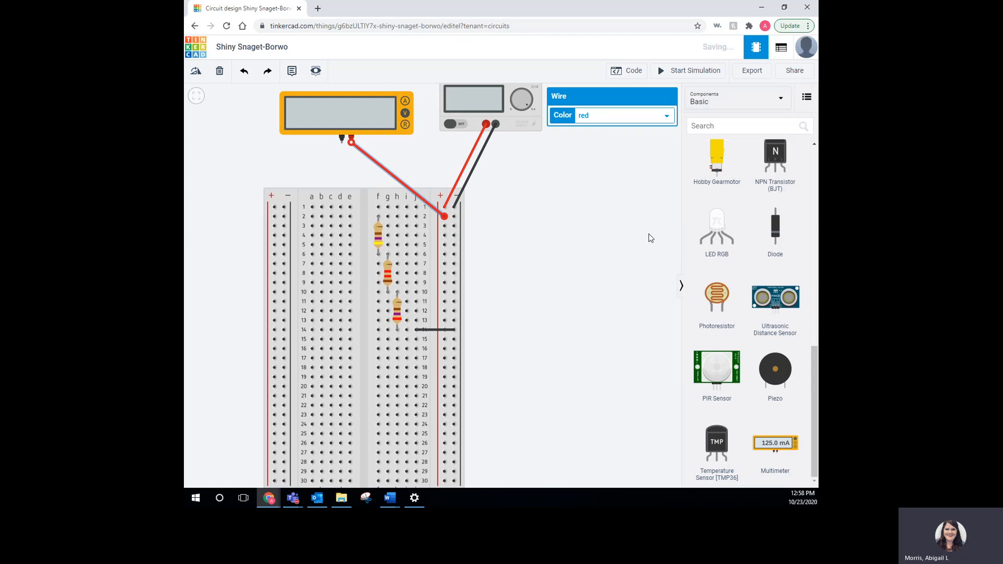
Step: Wire the multimeter's negative terminal to row 2 of column g and colour the wire black
click(341, 144)
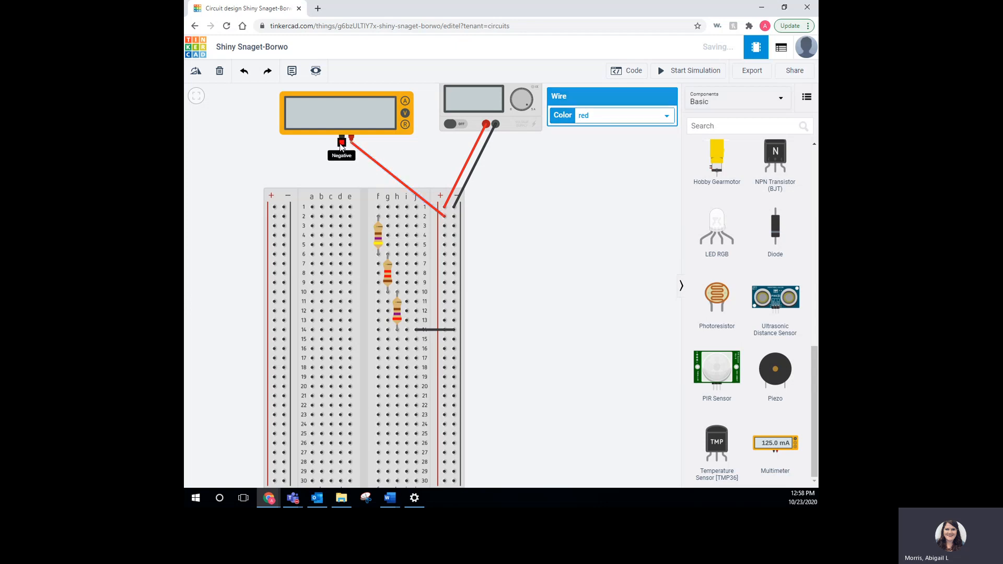
click(390, 217)
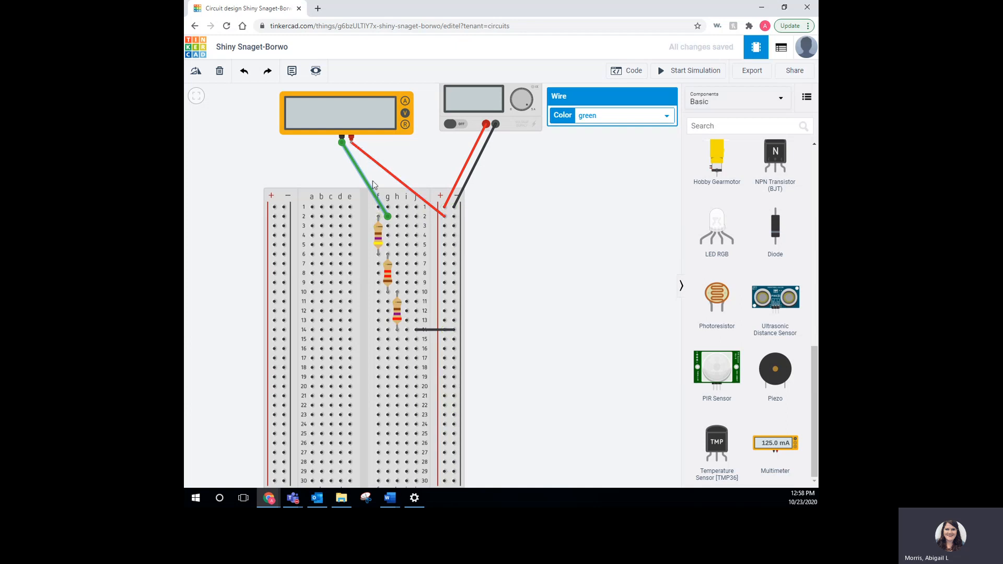
click(622, 116)
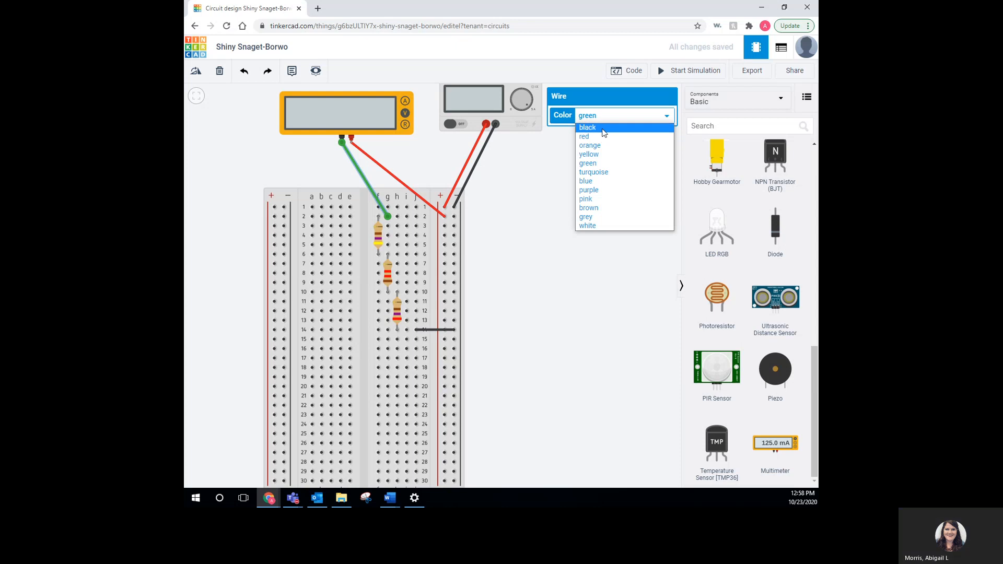
click(600, 125)
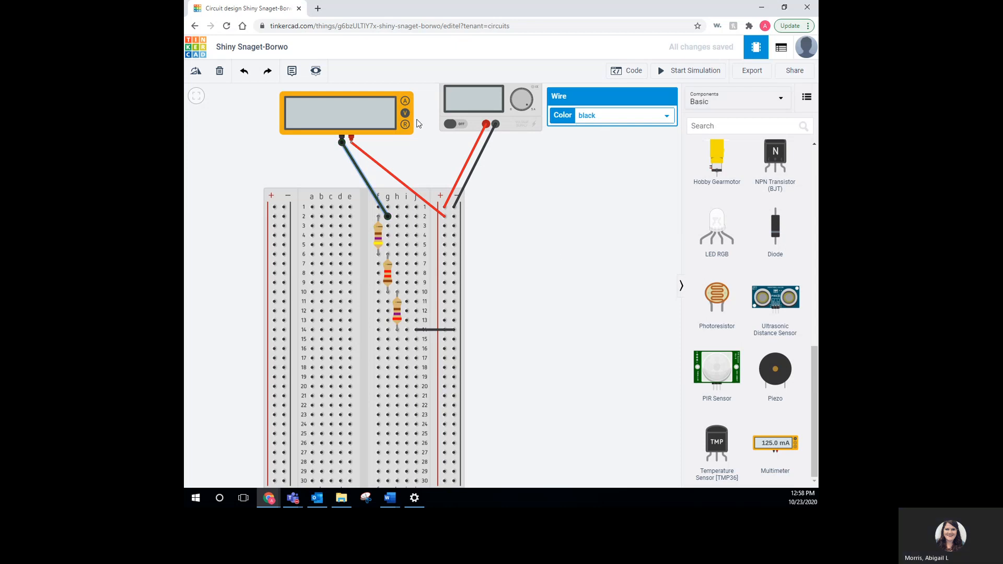
Step: Set the multimeter's mode to Amperage, run the simulation to measure the circuit current, and stop it
click(376, 108)
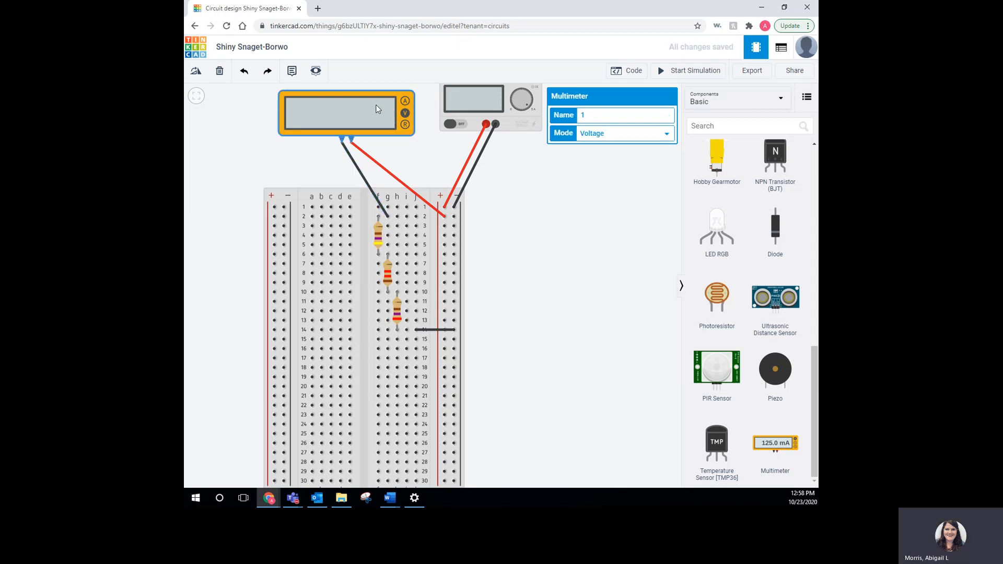
click(594, 135)
click(592, 148)
click(694, 75)
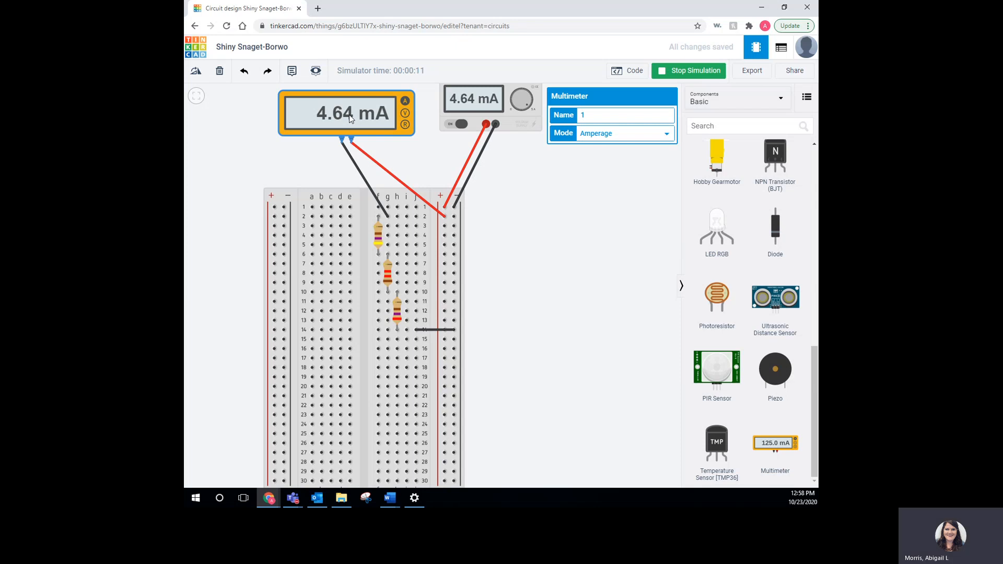
click(719, 71)
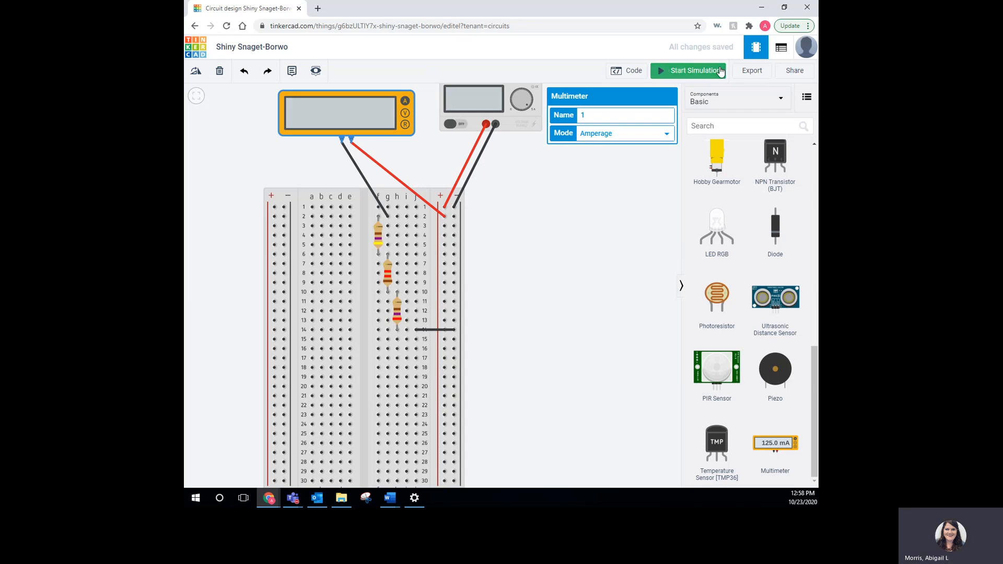
Step: Return the red wire's multimeter end to row 2 of column j, and move the black lead's breadboard end to row 6 of column f
click(352, 145)
drag(352, 143, 415, 217)
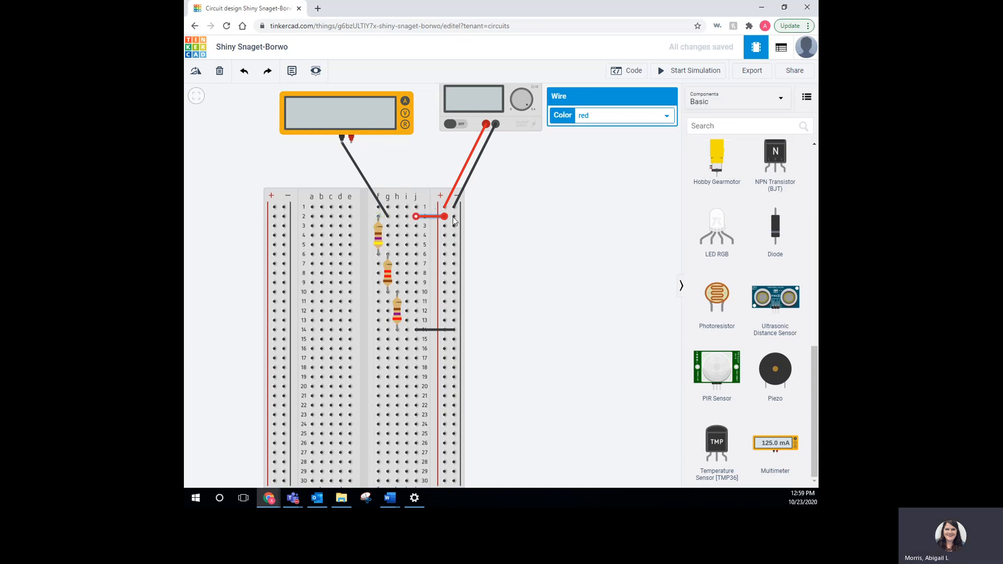
click(390, 216)
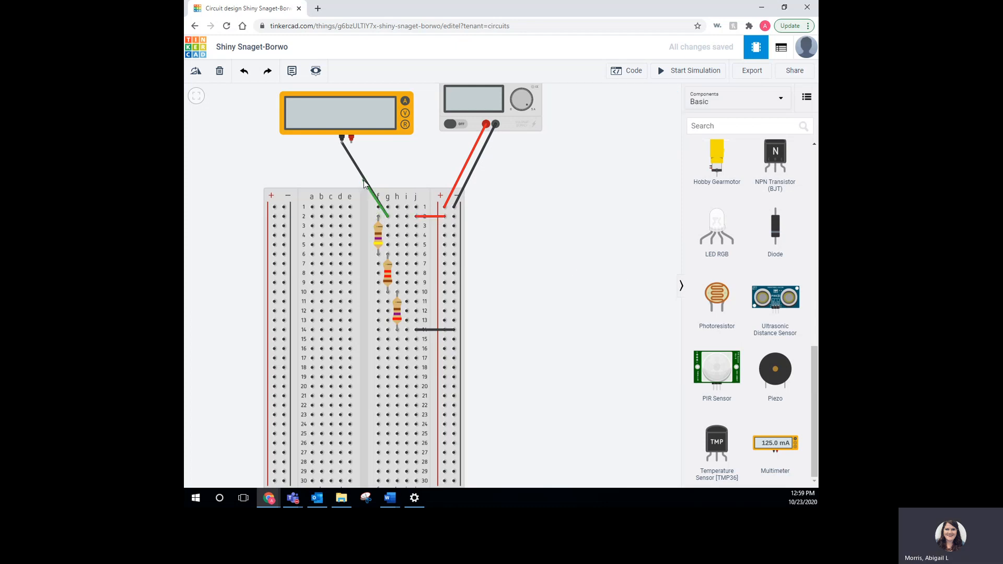
key(Escape)
click(378, 196)
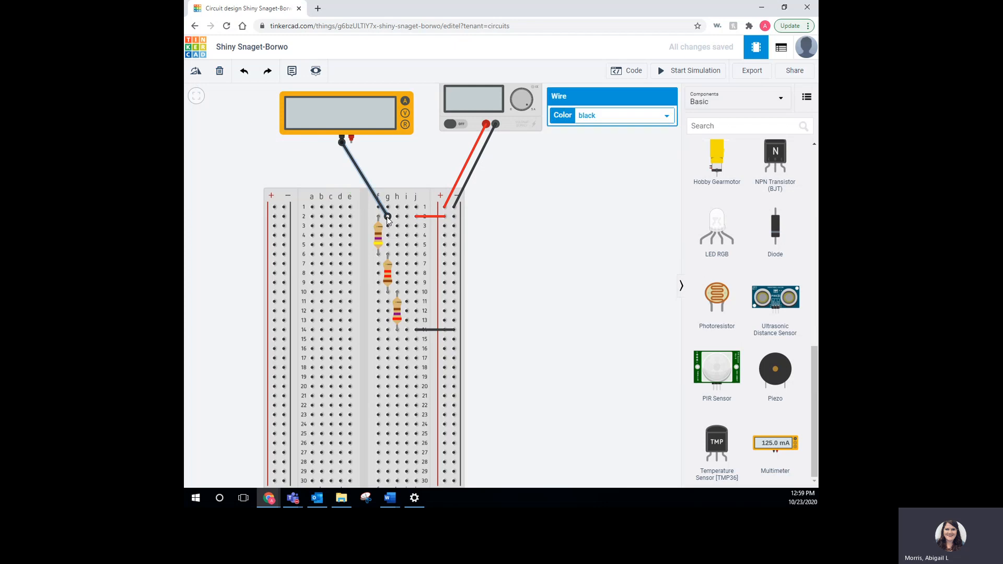
drag(387, 218, 379, 254)
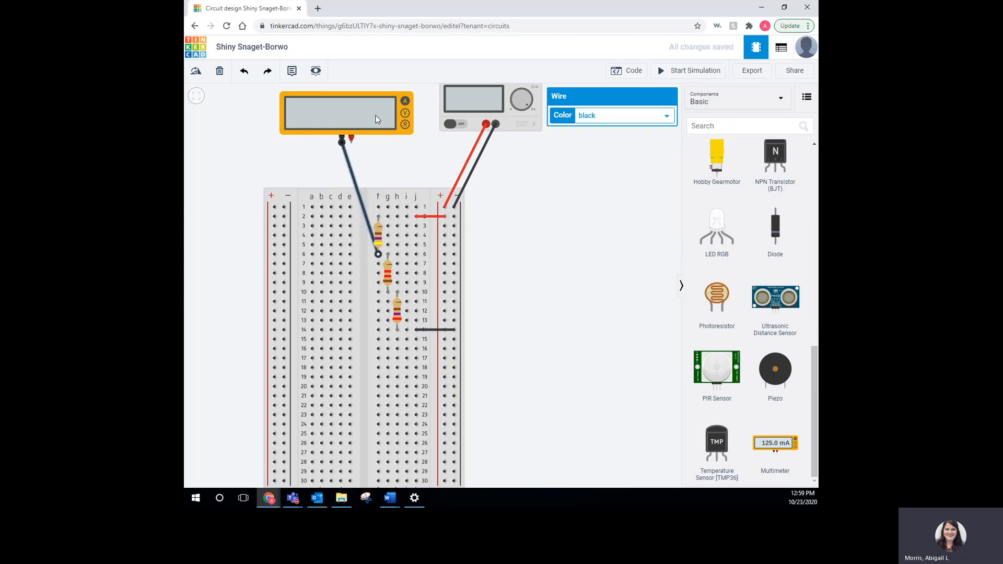
Step: Move the multimeter farther from the power supply, and wire its positive terminal to row 2 of column f in red
drag(377, 119, 302, 124)
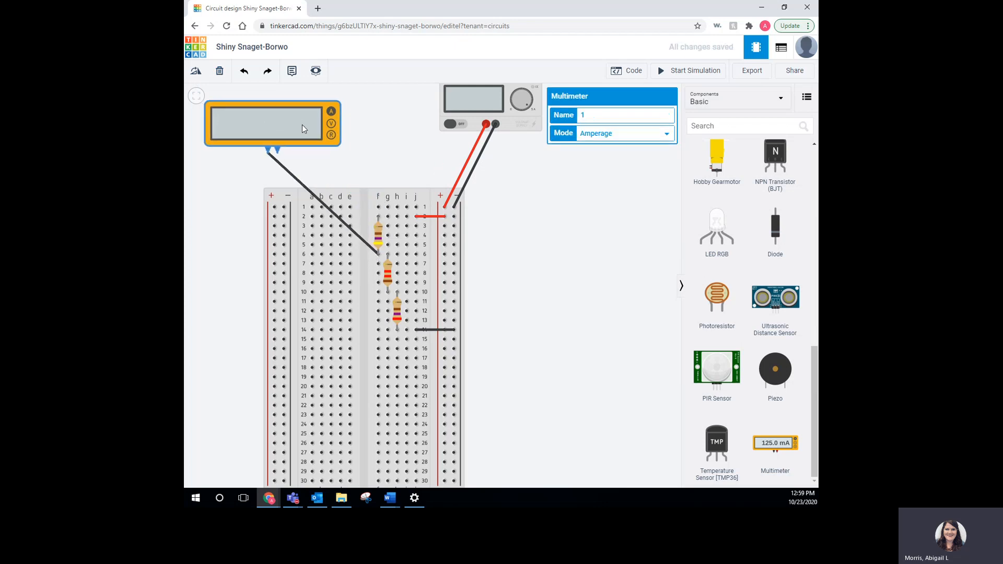
click(377, 217)
click(278, 152)
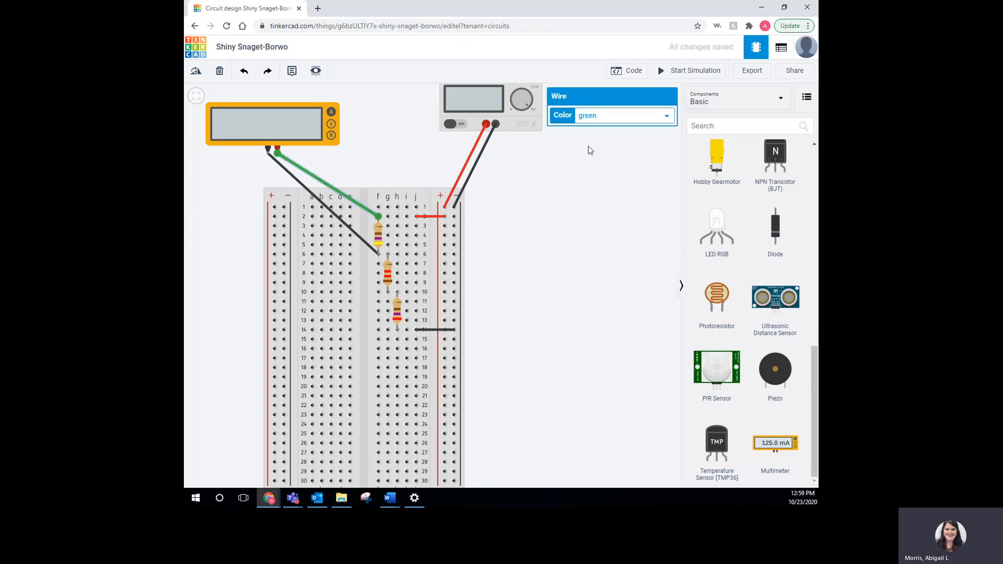
click(601, 116)
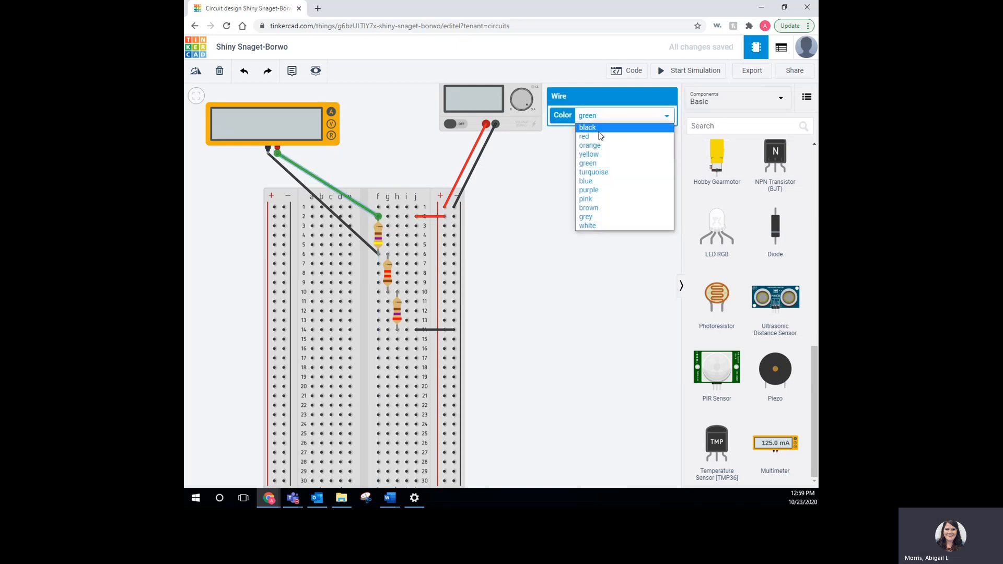
click(599, 137)
click(584, 245)
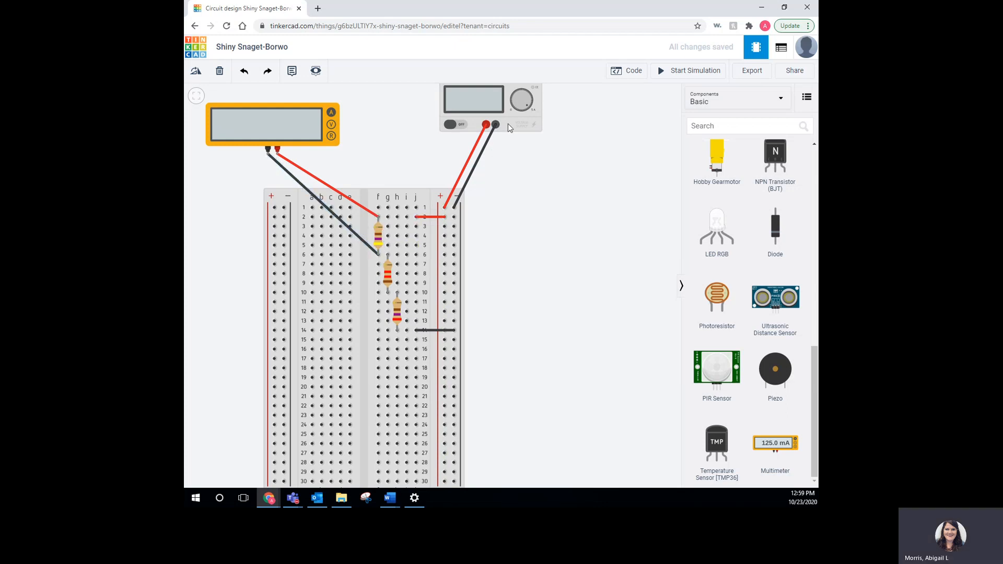
Step: Set the multimeter's mode to Voltage, run the simulation to measure the voltage across the column f resistor, and stop it
click(311, 117)
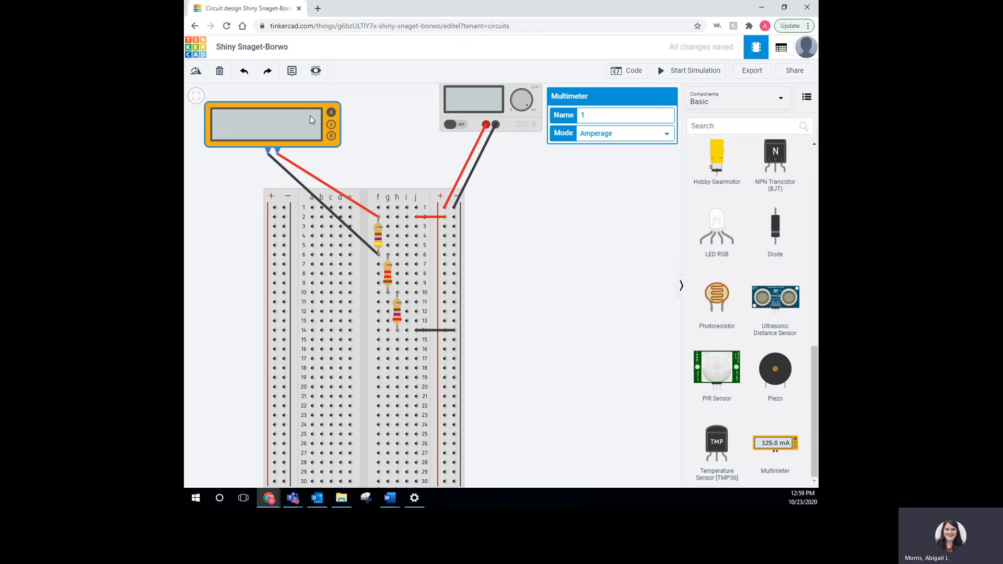
click(587, 135)
click(591, 152)
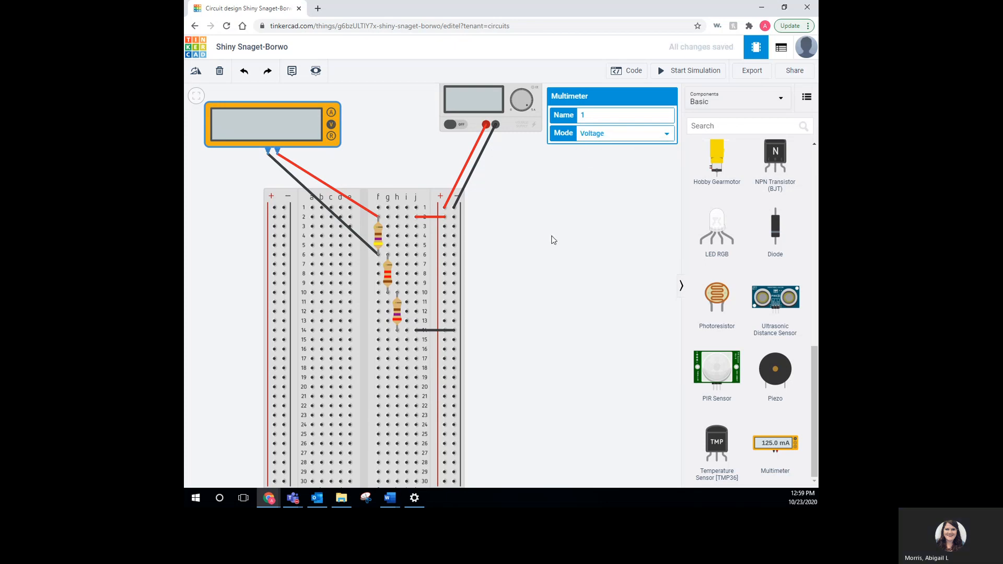
click(553, 239)
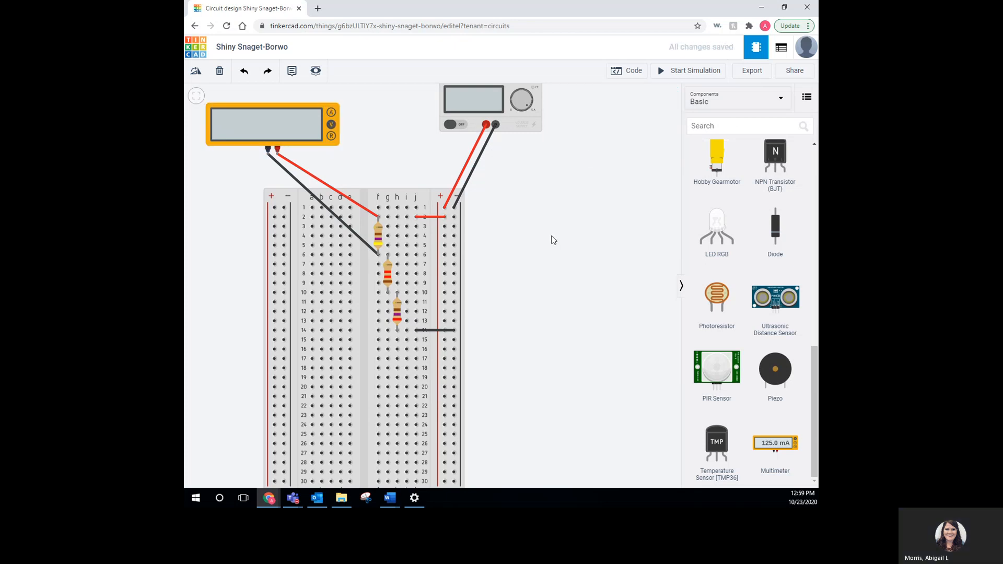
click(692, 71)
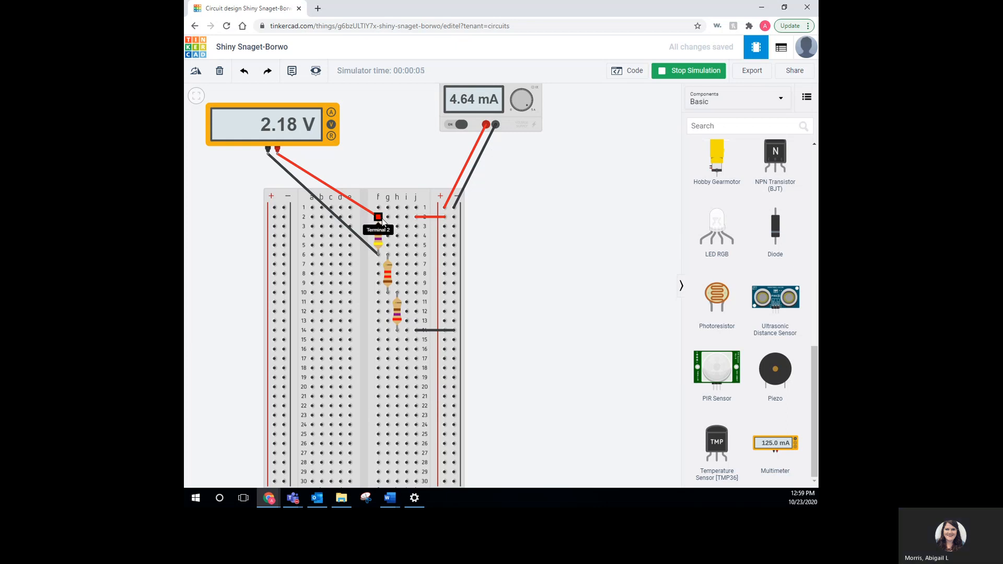
click(679, 74)
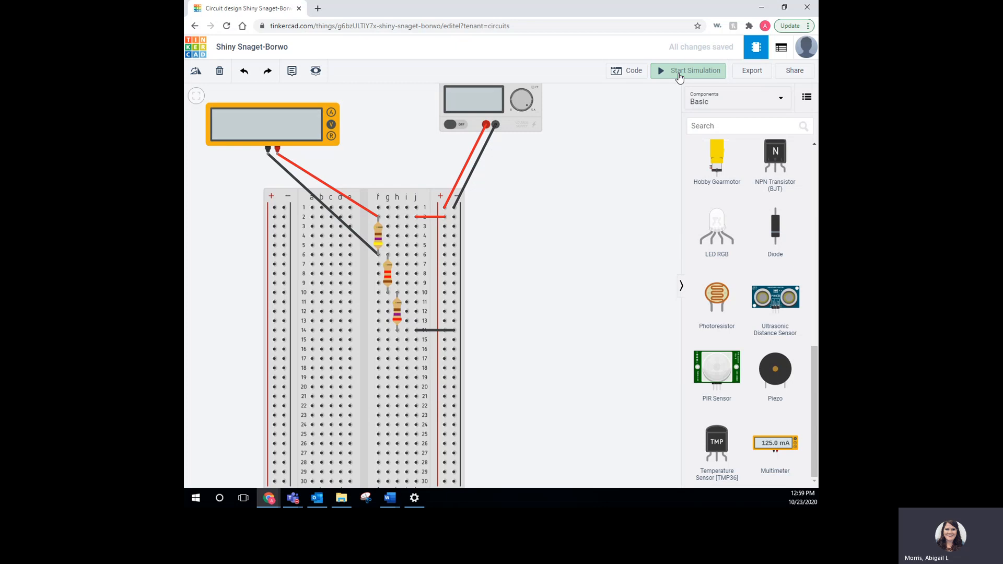
Step: Move the multimeter's red lead to row 6 and black lead to row 10 of column g, and run and stop the simulation to measure voltage
click(368, 212)
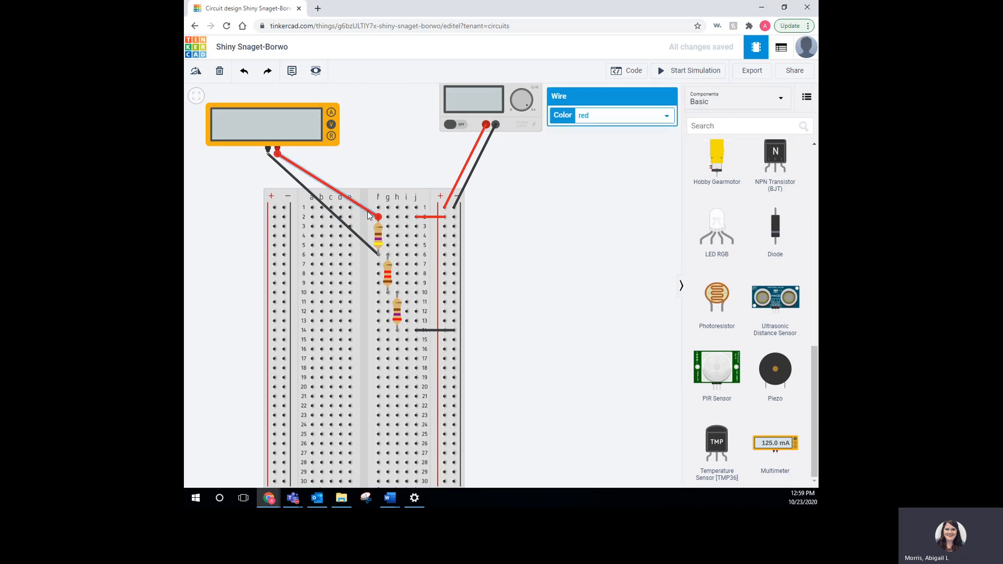
drag(376, 215, 387, 292)
click(372, 247)
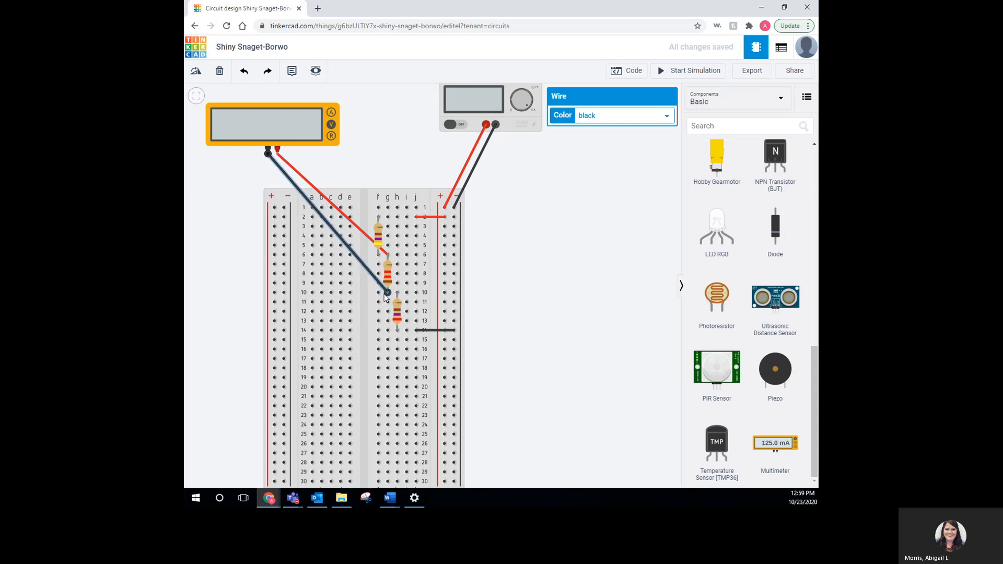
click(700, 72)
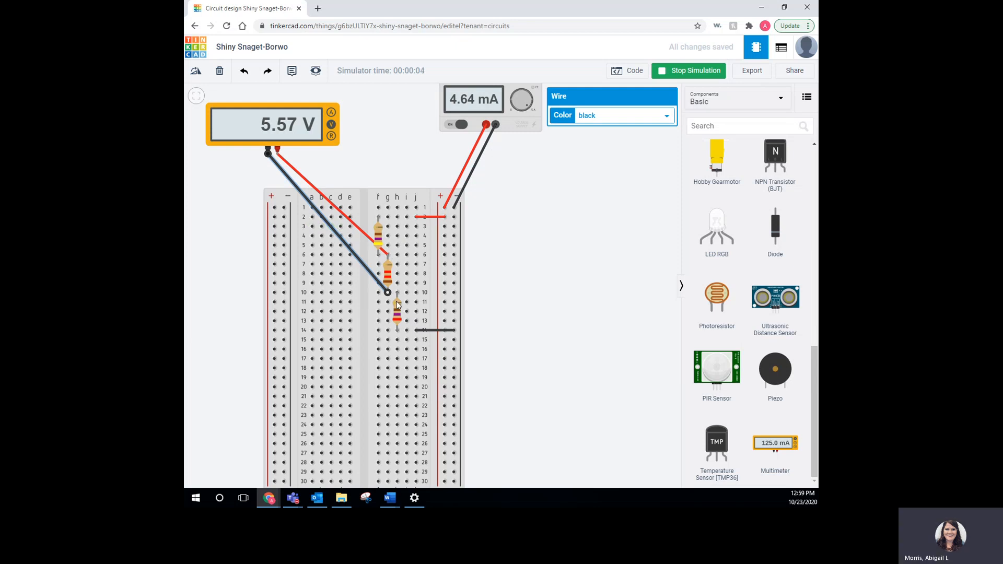
click(684, 74)
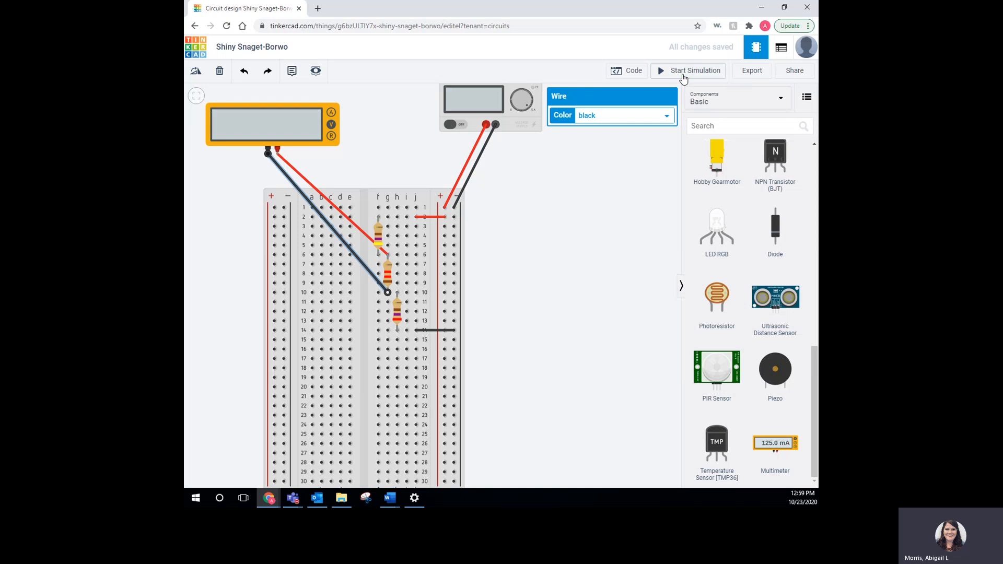
Step: Rename the circuit design as "Acitvity 1.1.5c"
click(275, 50)
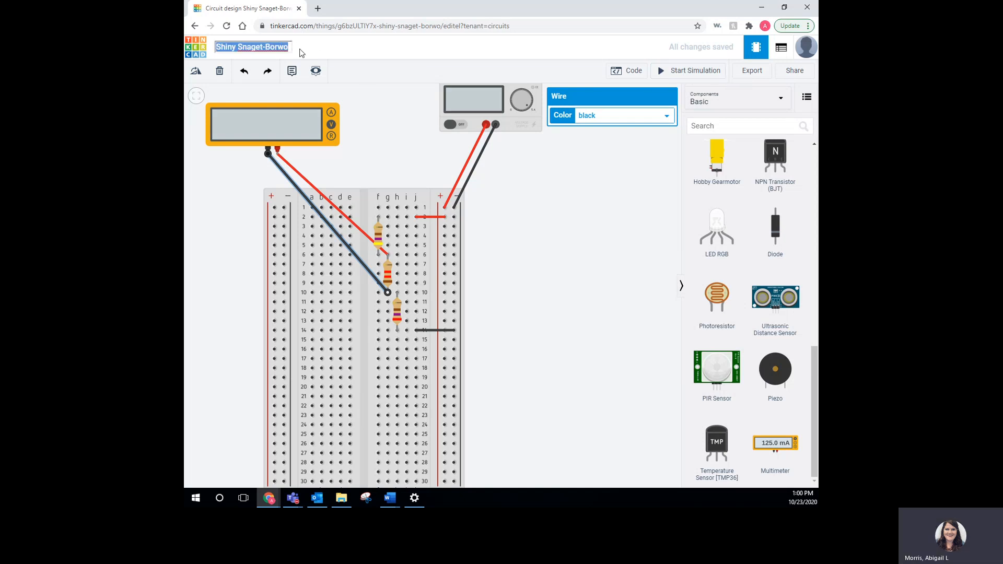
text(Acitvity)
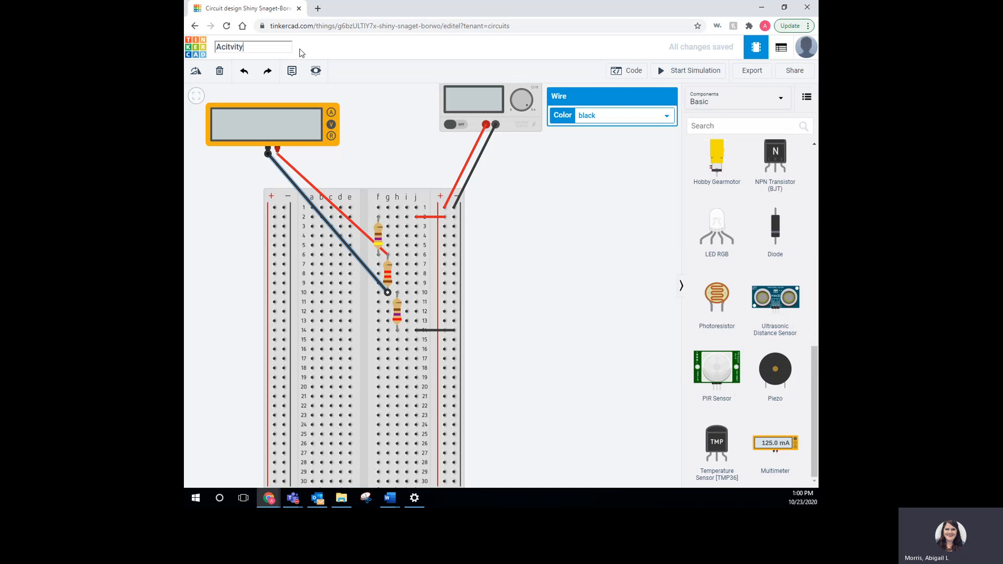
text( 1.1.5c)
click(367, 61)
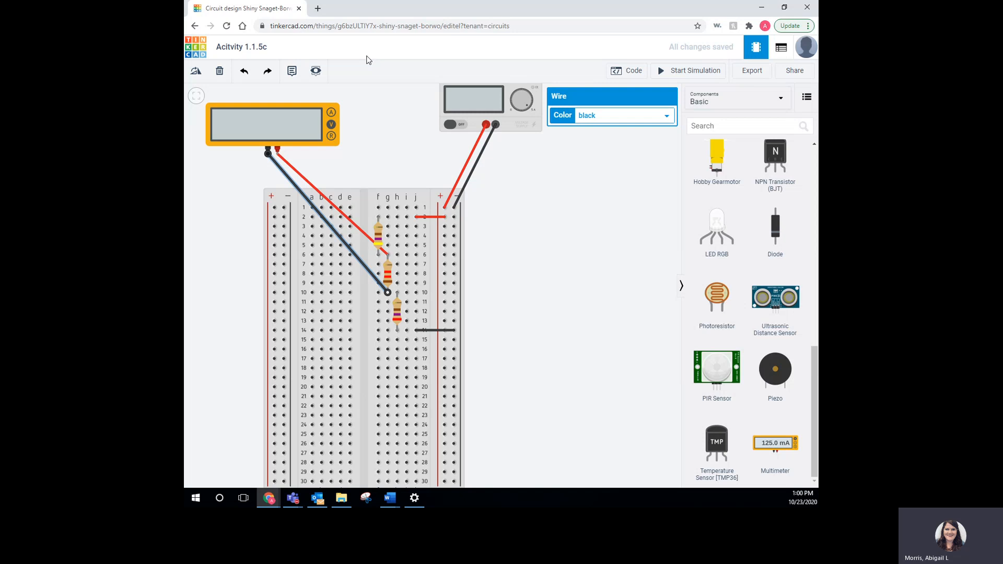